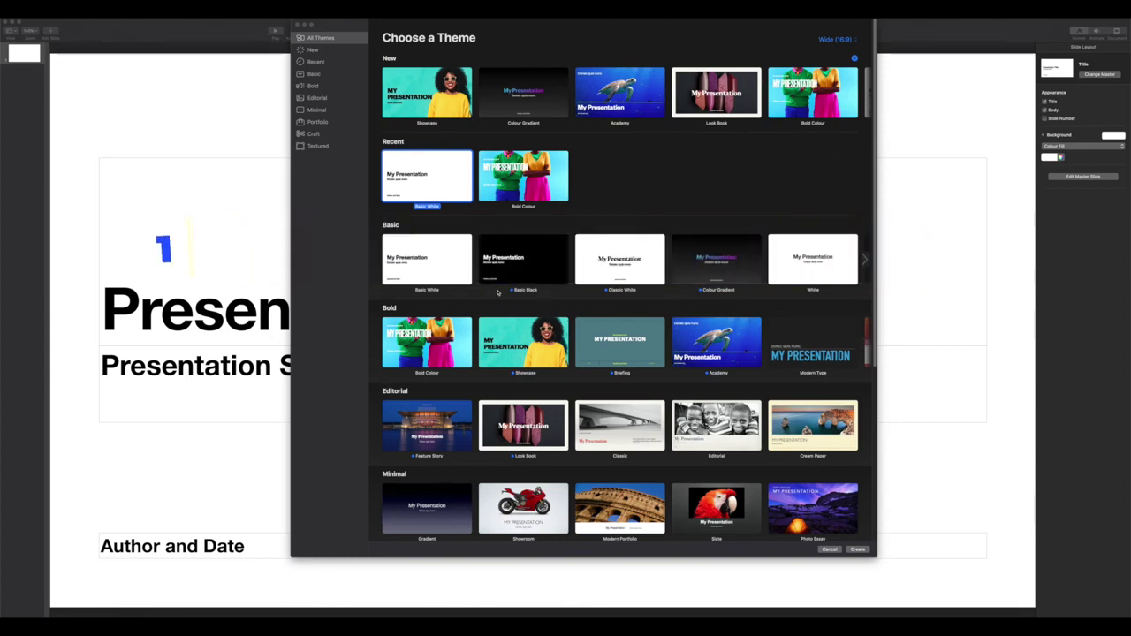
{"action": "scroll", "coordinate": [498, 293], "scroll_direction": "down", "scroll_amount": 2}
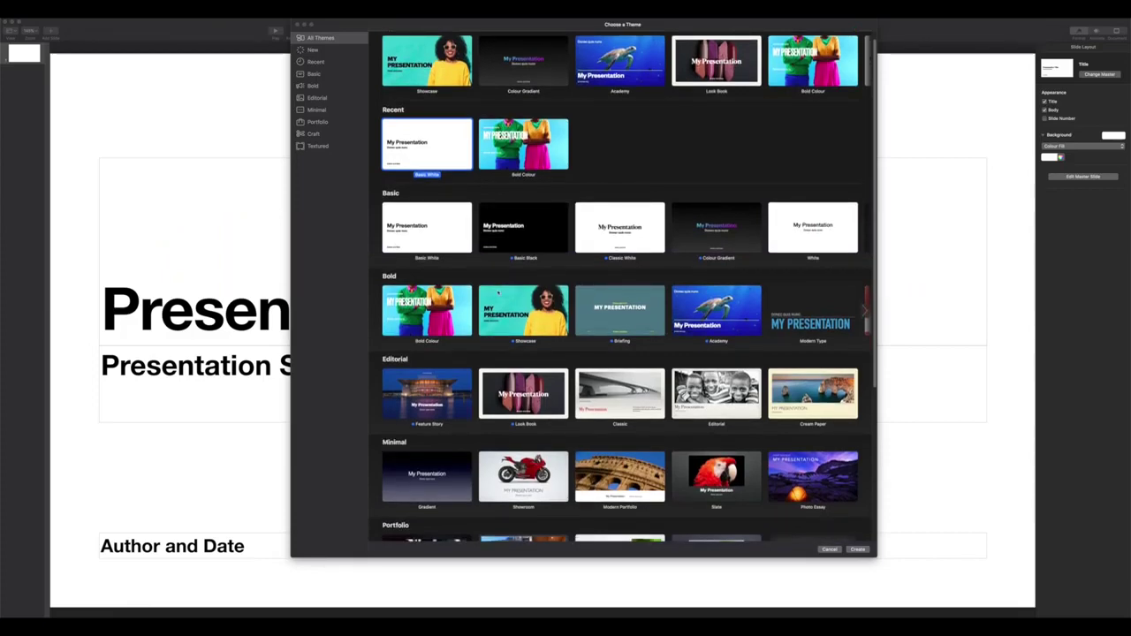
{"action": "scroll", "coordinate": [498, 292], "scroll_direction": "down", "scroll_amount": 5}
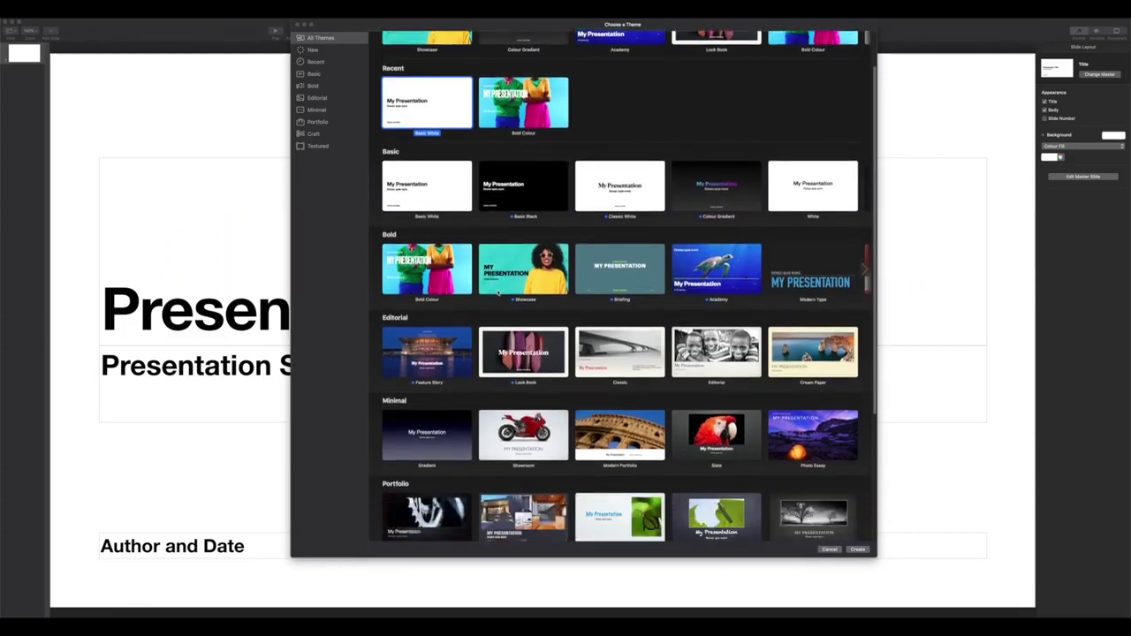
{"action": "scroll", "coordinate": [498, 292], "scroll_direction": "down", "scroll_amount": 2}
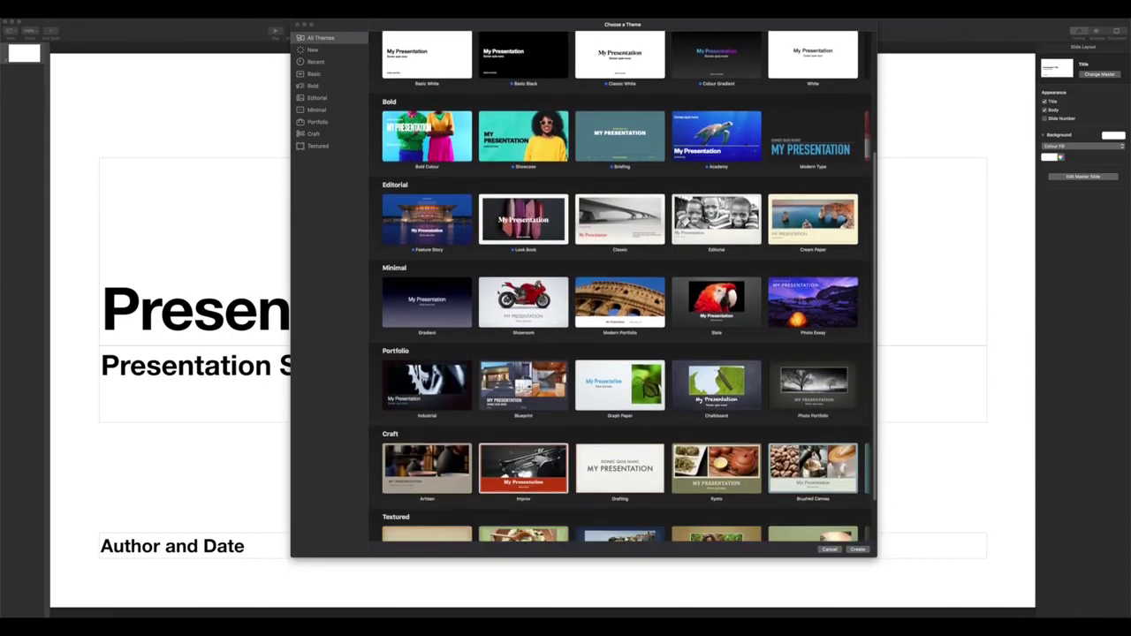
{"action": "scroll", "coordinate": [497, 293], "scroll_direction": "down", "scroll_amount": 3}
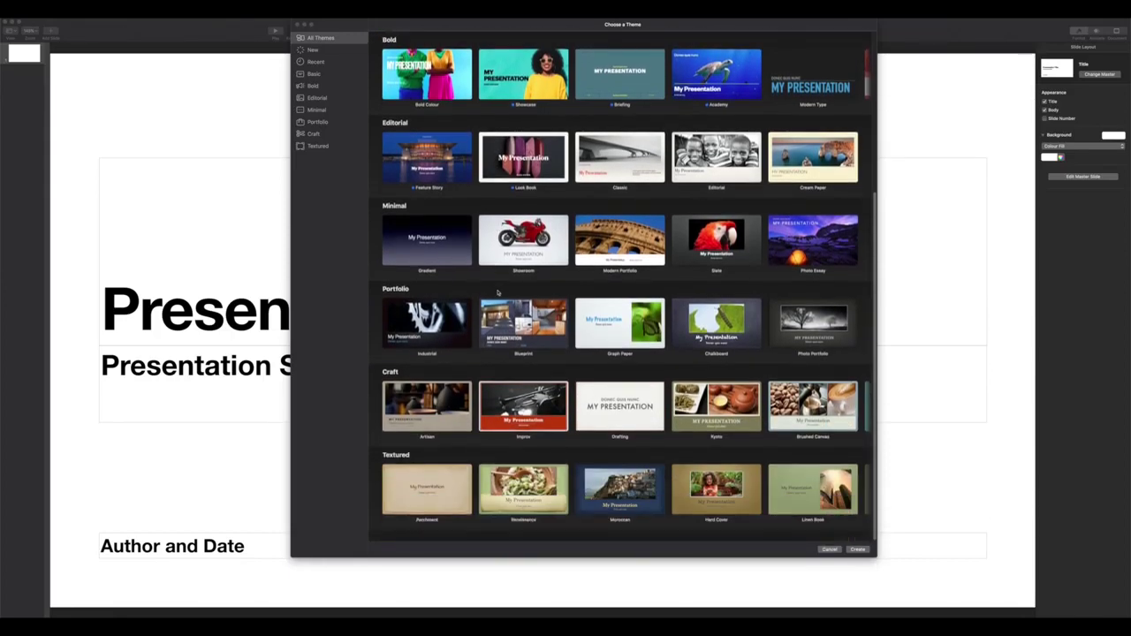
{"action": "scroll", "coordinate": [497, 293], "scroll_direction": "up", "scroll_amount": 10}
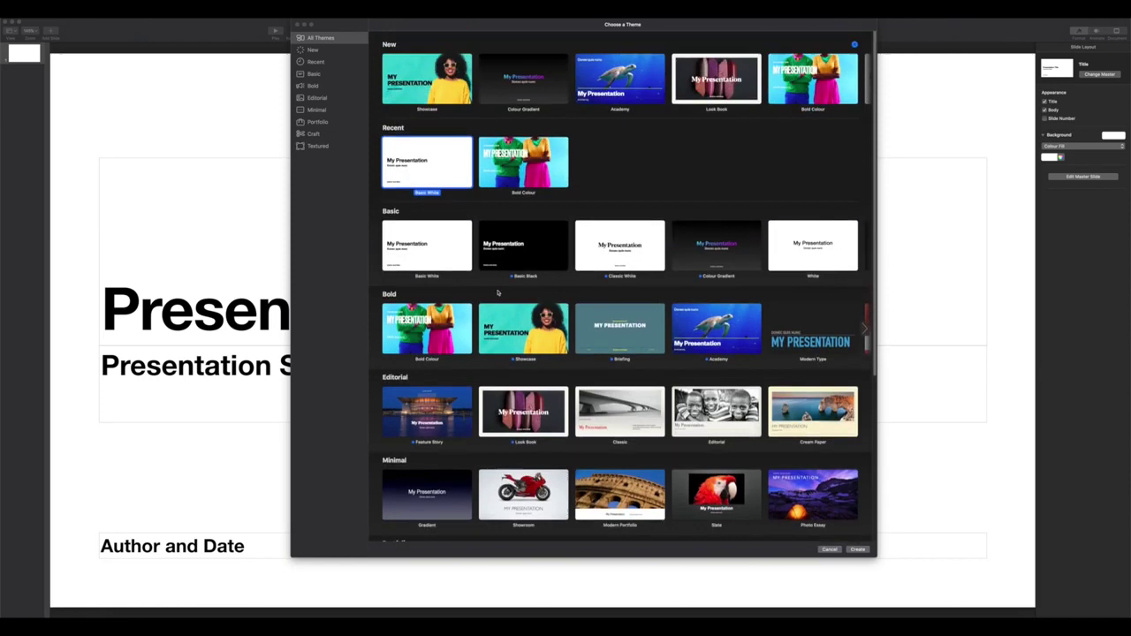
{"action": "scroll", "coordinate": [497, 292], "scroll_direction": "up", "scroll_amount": 2}
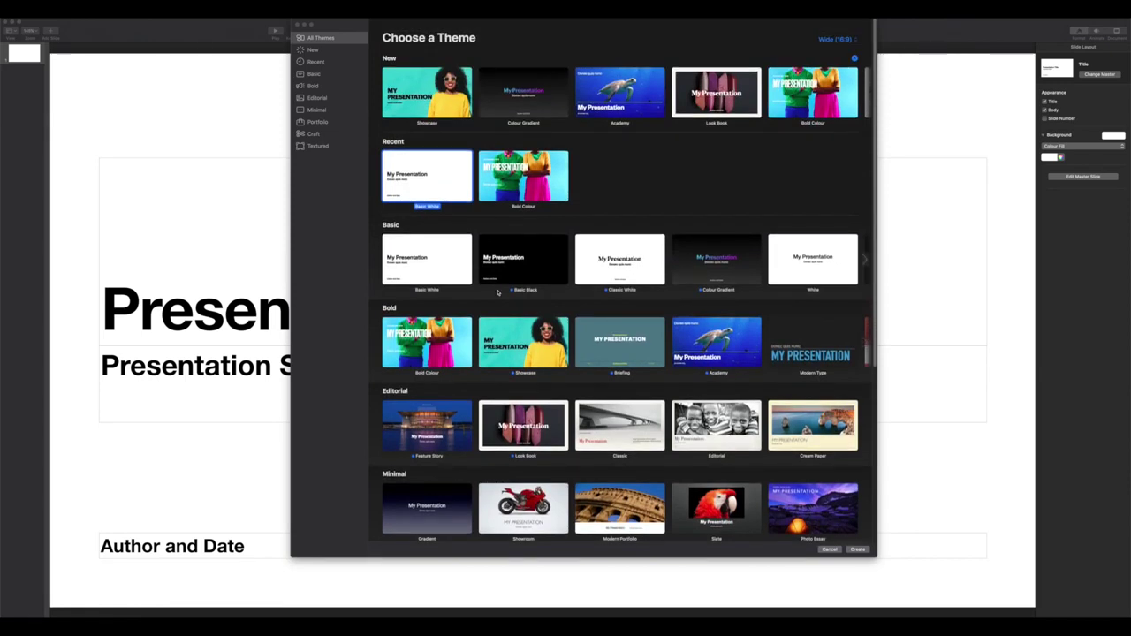
Try Standard 4:3 and Wide 16:9 slide sizes, settle on Wide 16:9, and close the theme gallery
{"action": "left_click", "coordinate": [850, 41]}
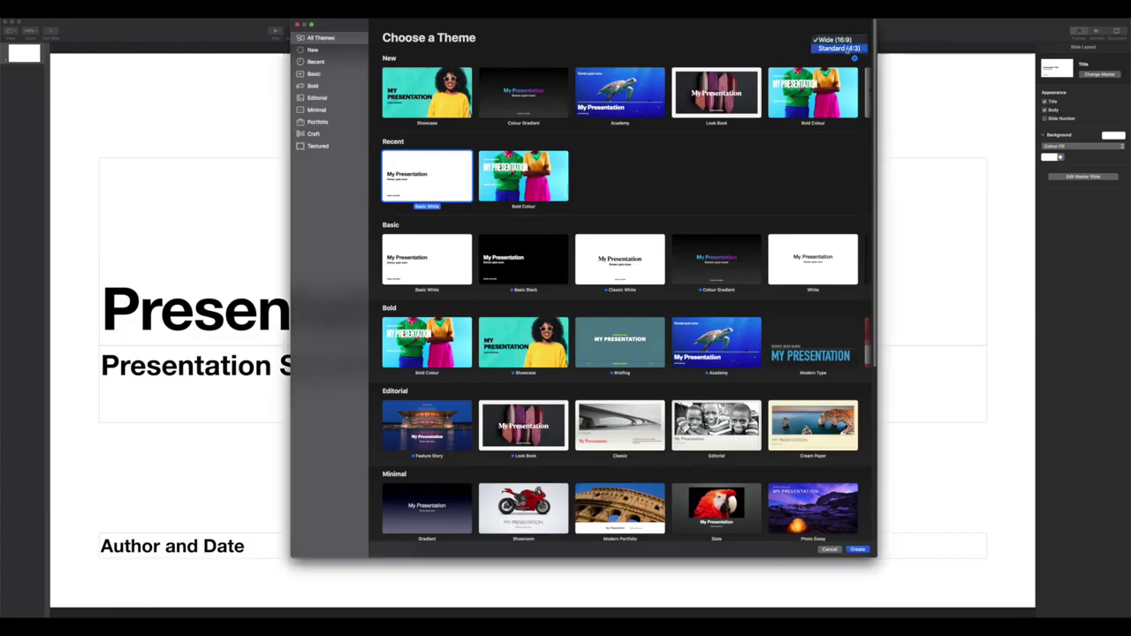
{"action": "left_click", "coordinate": [845, 50]}
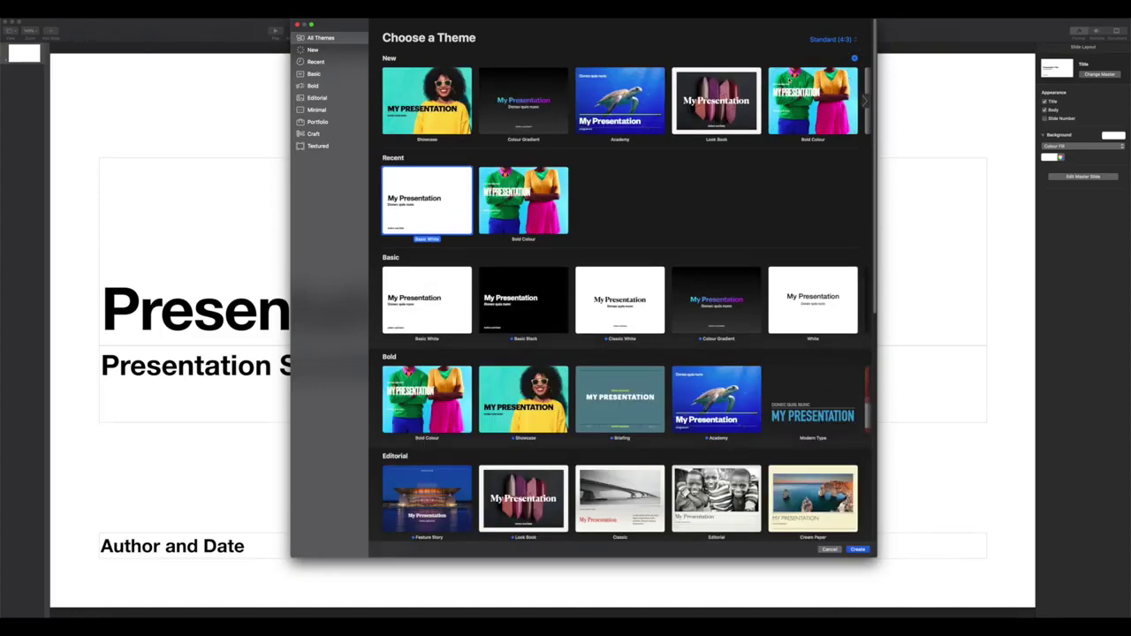
{"action": "left_click", "coordinate": [813, 41]}
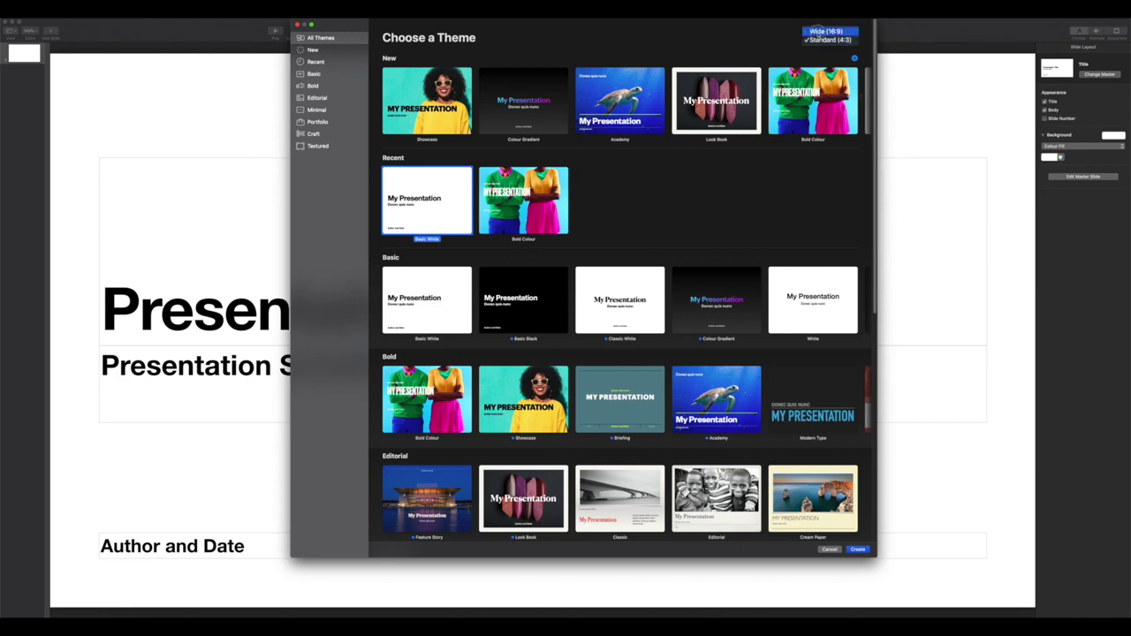
{"action": "left_click", "coordinate": [818, 31]}
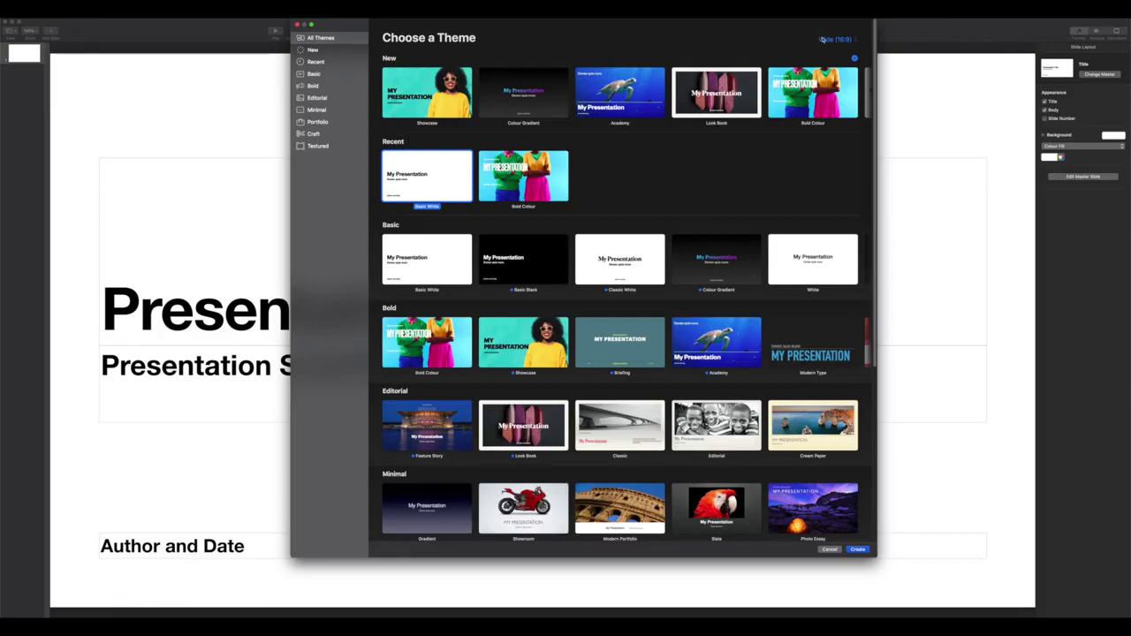
{"action": "left_click", "coordinate": [822, 38]}
{"action": "left_click", "coordinate": [826, 49]}
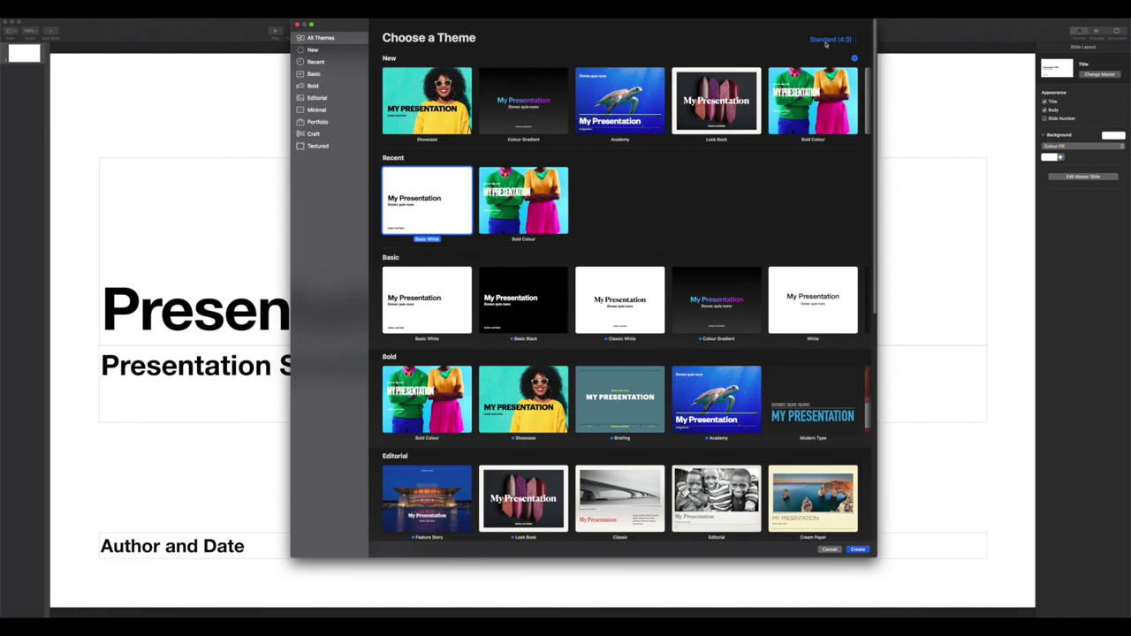
{"action": "left_click", "coordinate": [826, 40]}
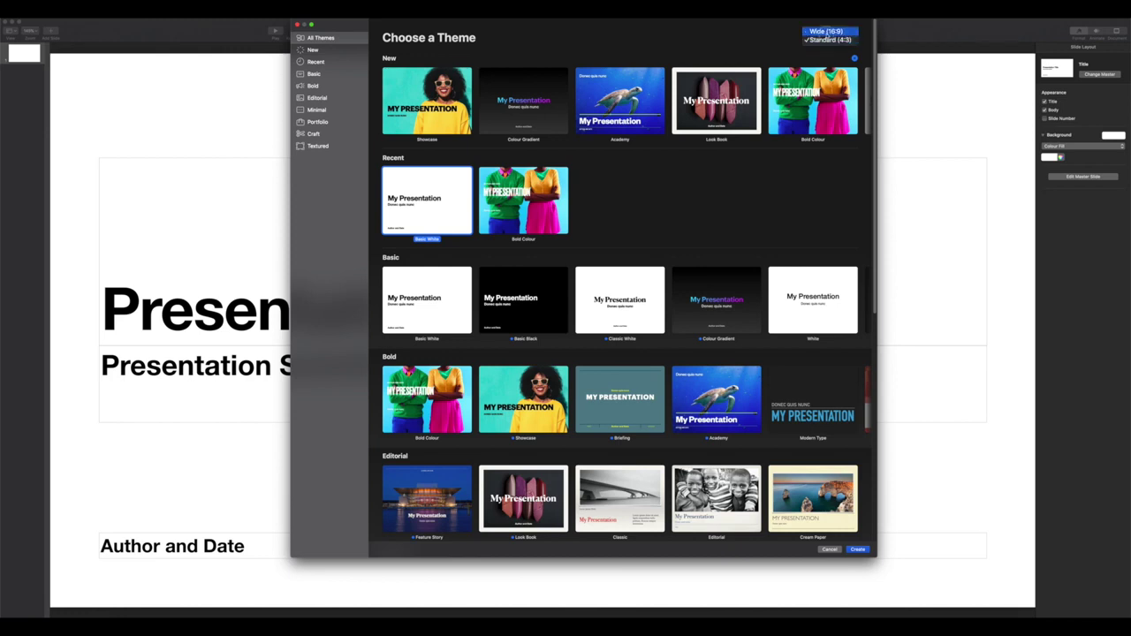
{"action": "left_click", "coordinate": [827, 32]}
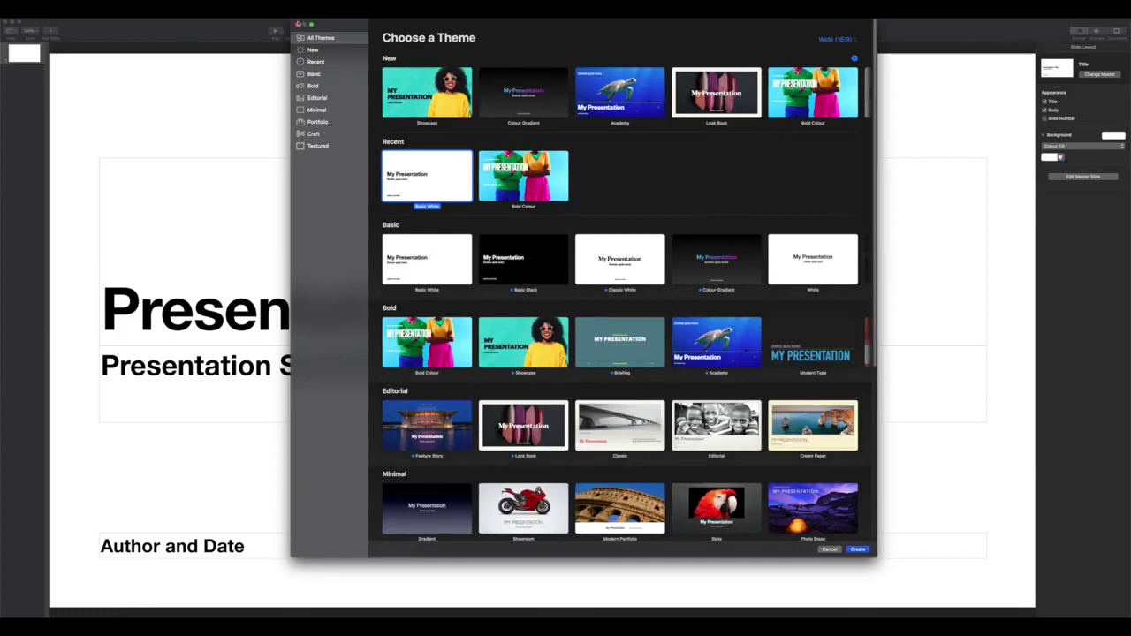
{"action": "left_click", "coordinate": [299, 24]}
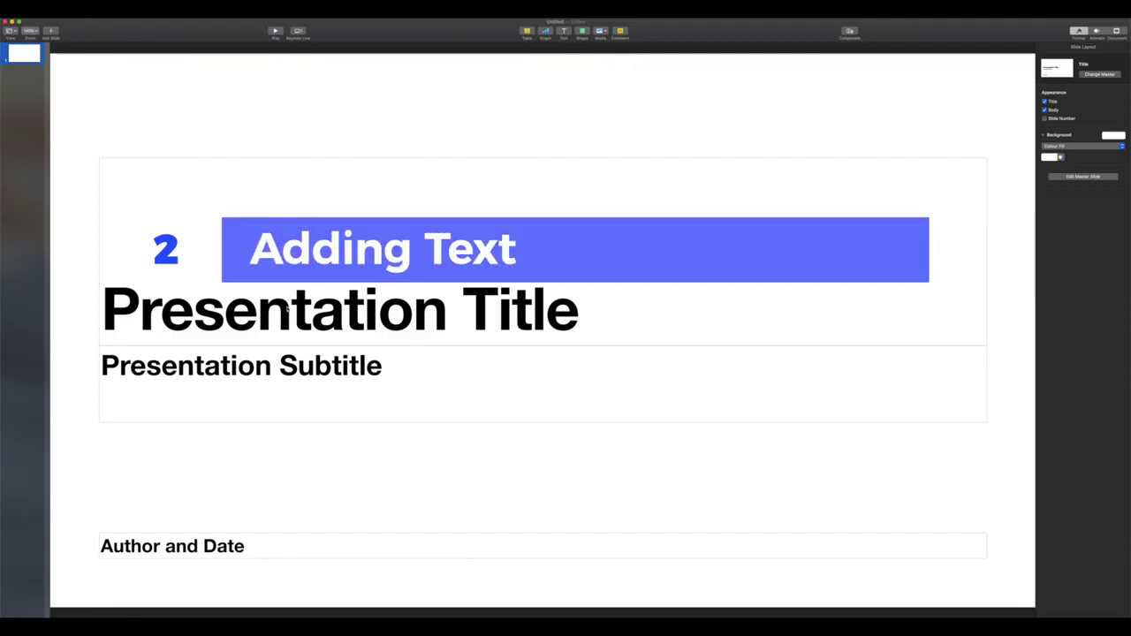
Enter the title 'The best presentation' and the subtitle 'In the world!' on the title slide
{"action": "double_click", "coordinate": [288, 307]}
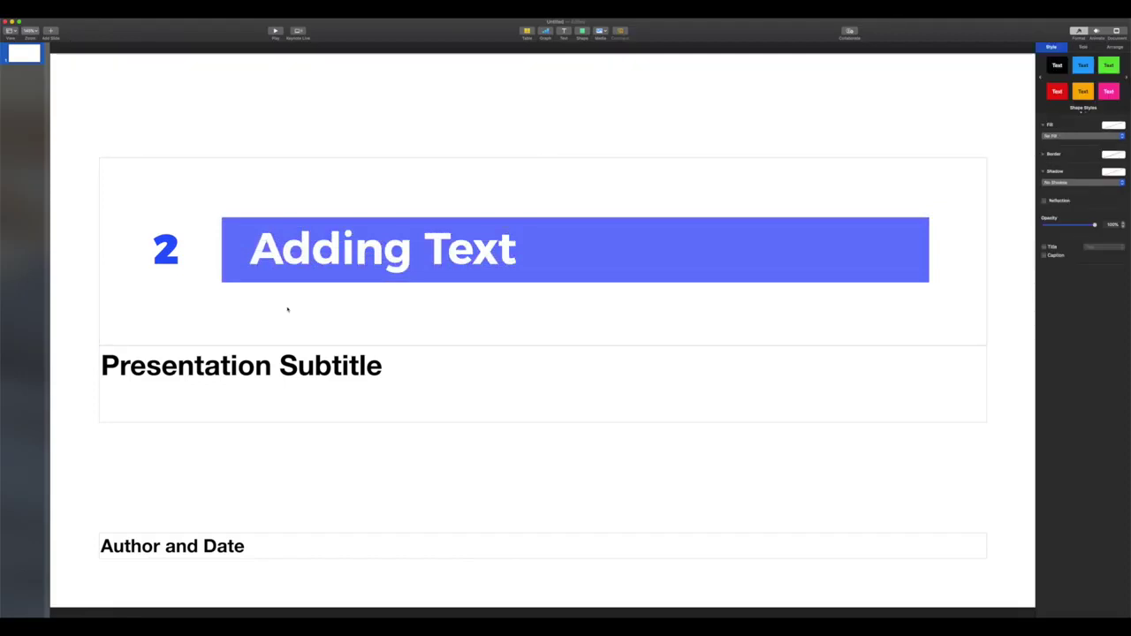
{"action": "type", "text": "The "}
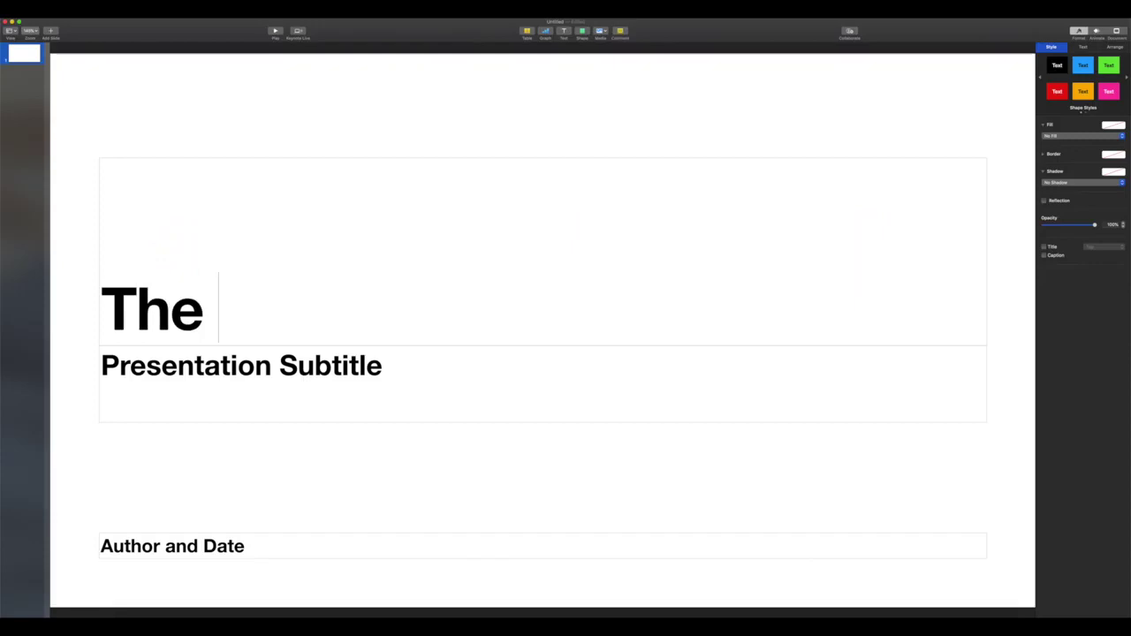
{"action": "type", "text": "best "}
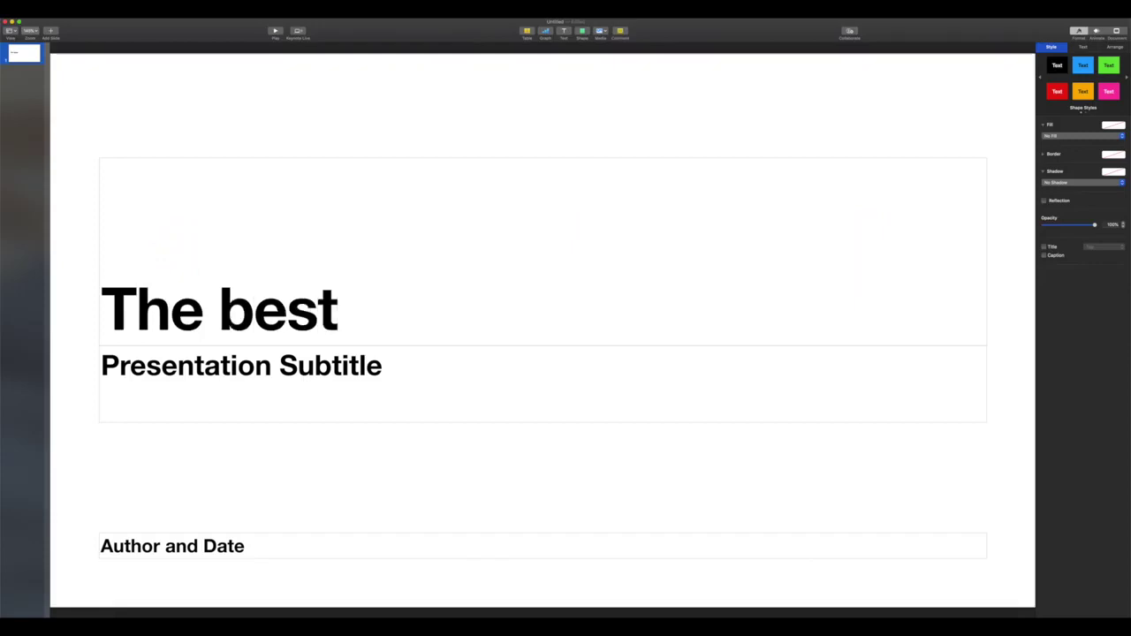
{"action": "type", "text": "prese"}
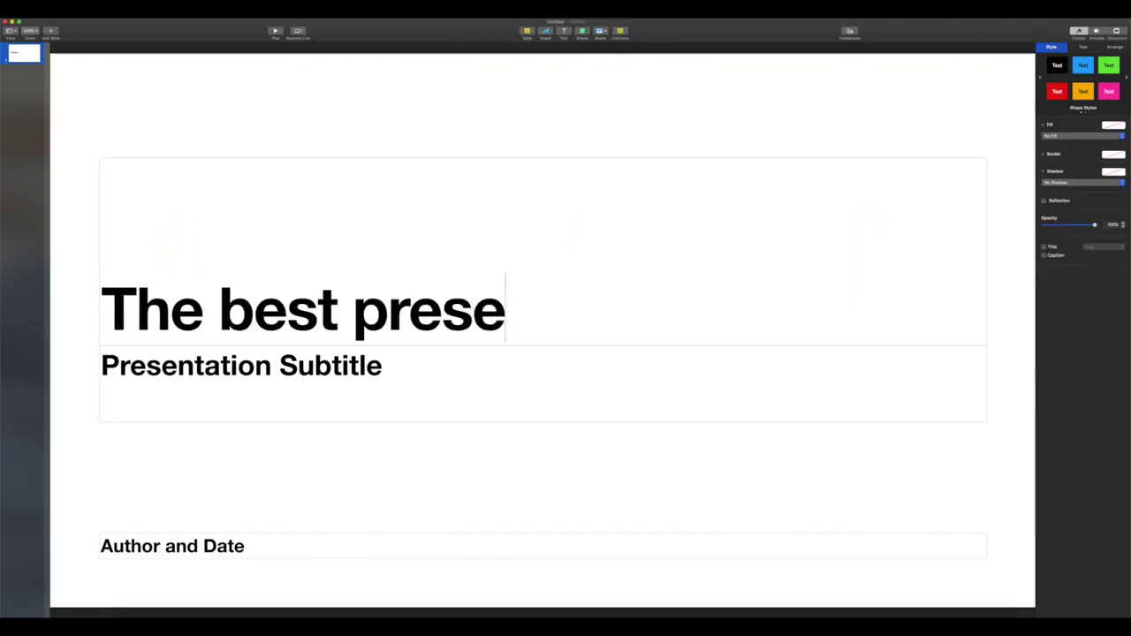
{"action": "type", "text": "ntation"}
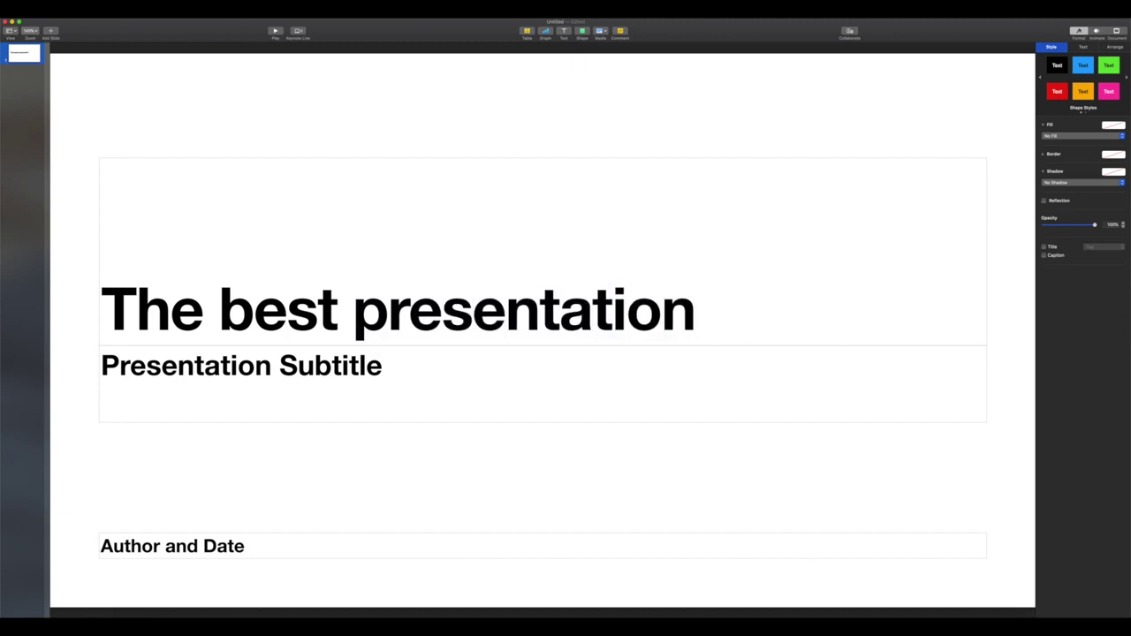
{"action": "left_click", "coordinate": [181, 362]}
{"action": "left_click", "coordinate": [182, 362]}
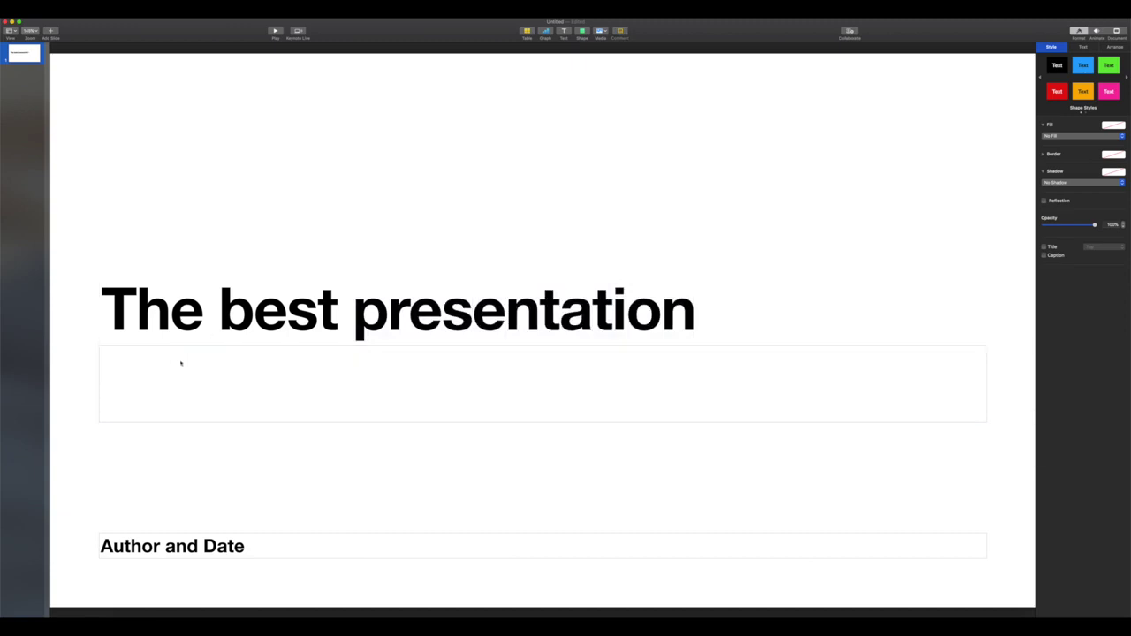
{"action": "type", "text": "In th"}
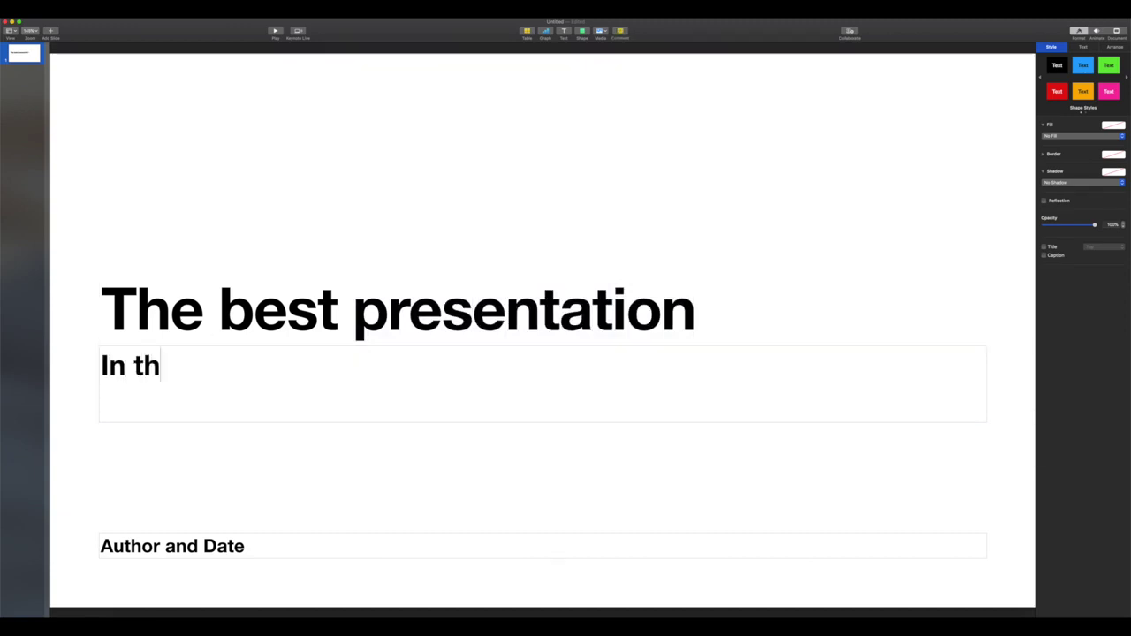
{"action": "type", "text": "e world!"}
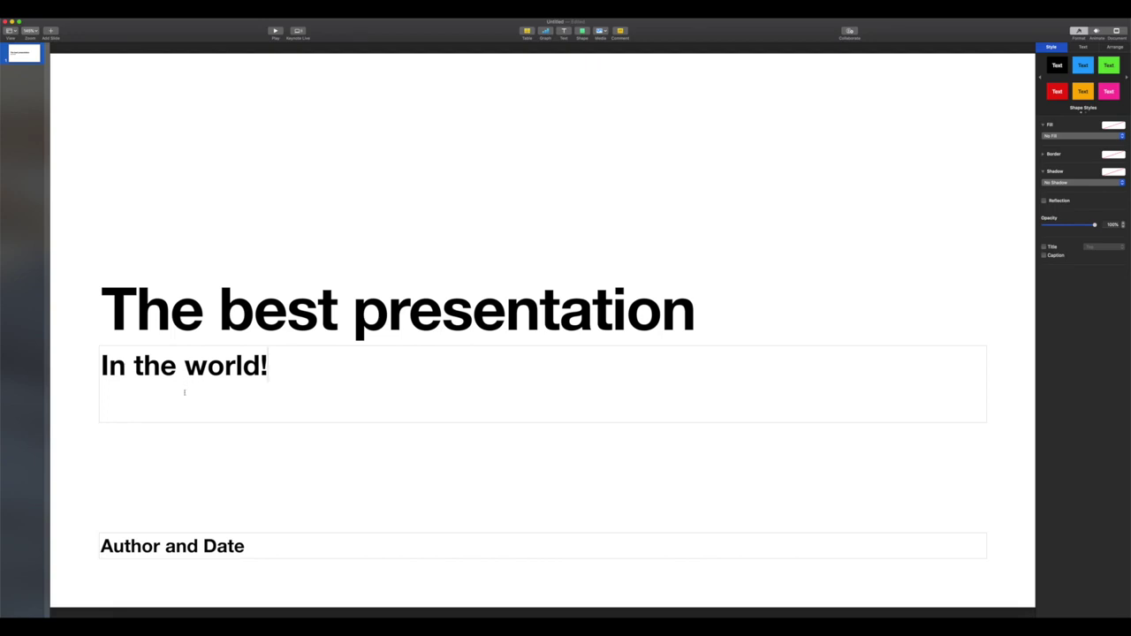
{"action": "left_click", "coordinate": [261, 547]}
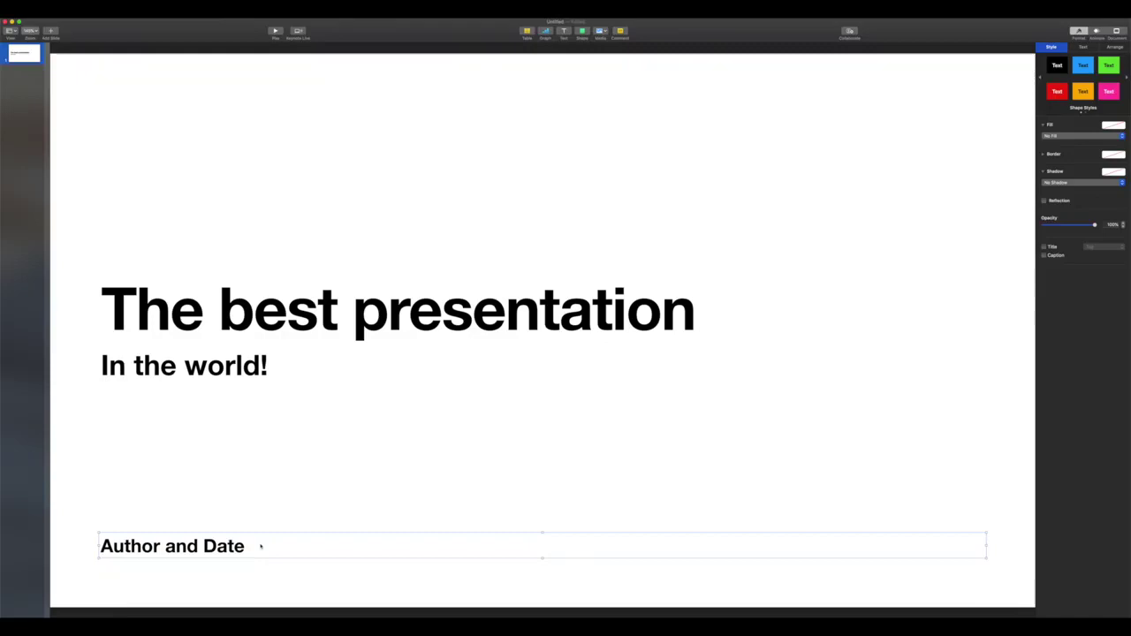
Delete the selected Author and Date placeholder box
{"action": "key", "text": "BackSpace"}
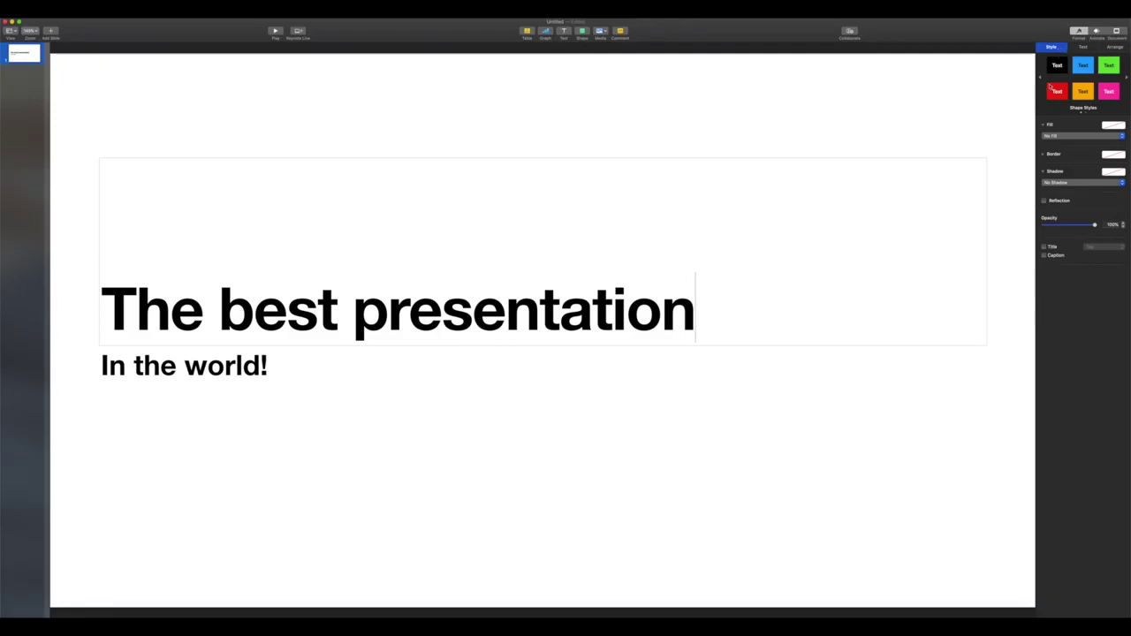
Give the title box a solid red fill and review its border style options
{"action": "left_click", "coordinate": [1068, 137]}
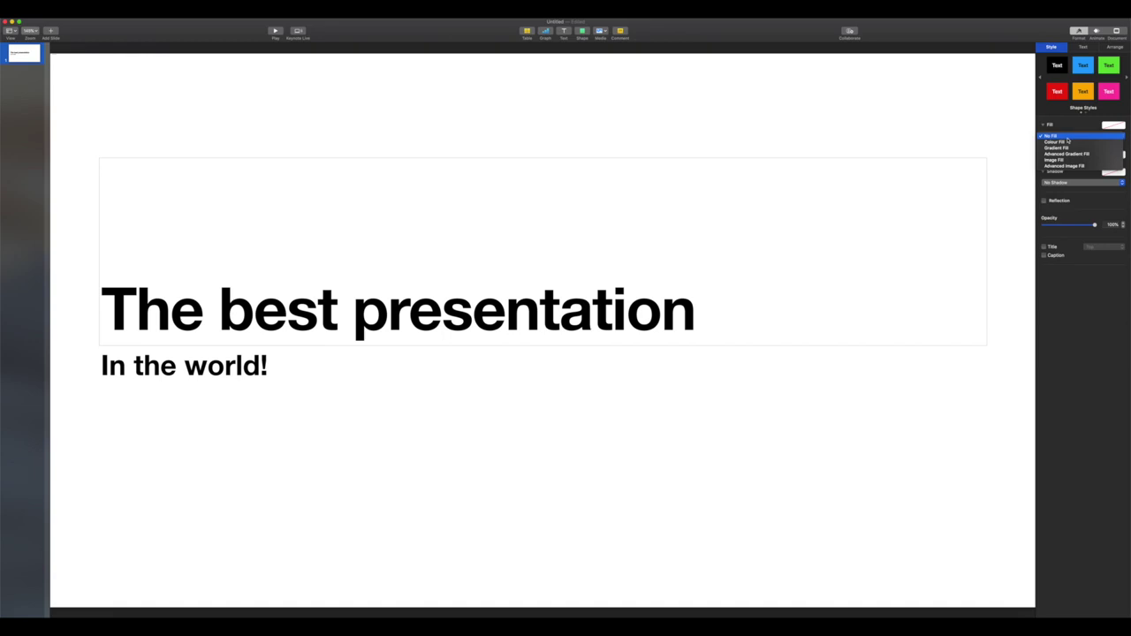
{"action": "left_click", "coordinate": [1068, 141]}
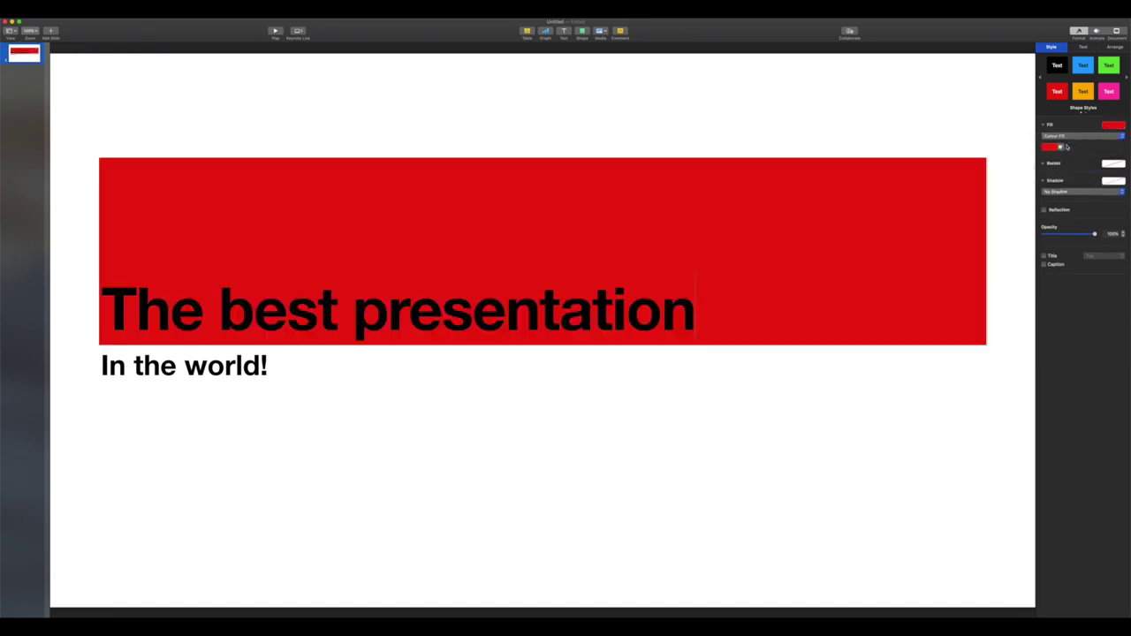
{"action": "left_click", "coordinate": [1044, 165]}
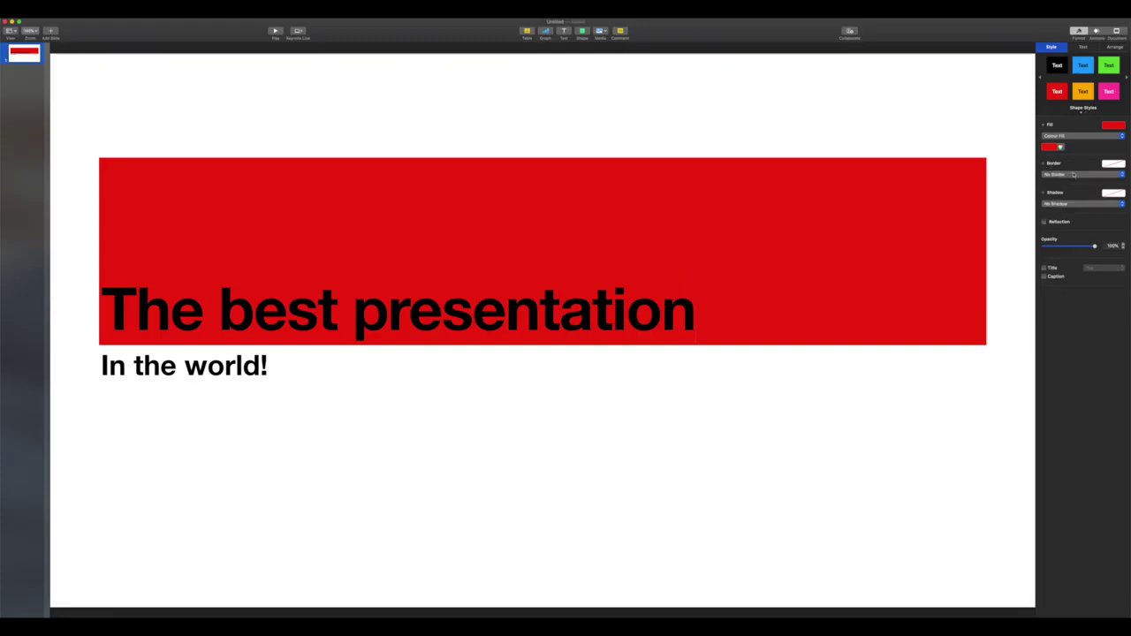
{"action": "left_click", "coordinate": [1074, 175]}
{"action": "left_click", "coordinate": [1073, 180]}
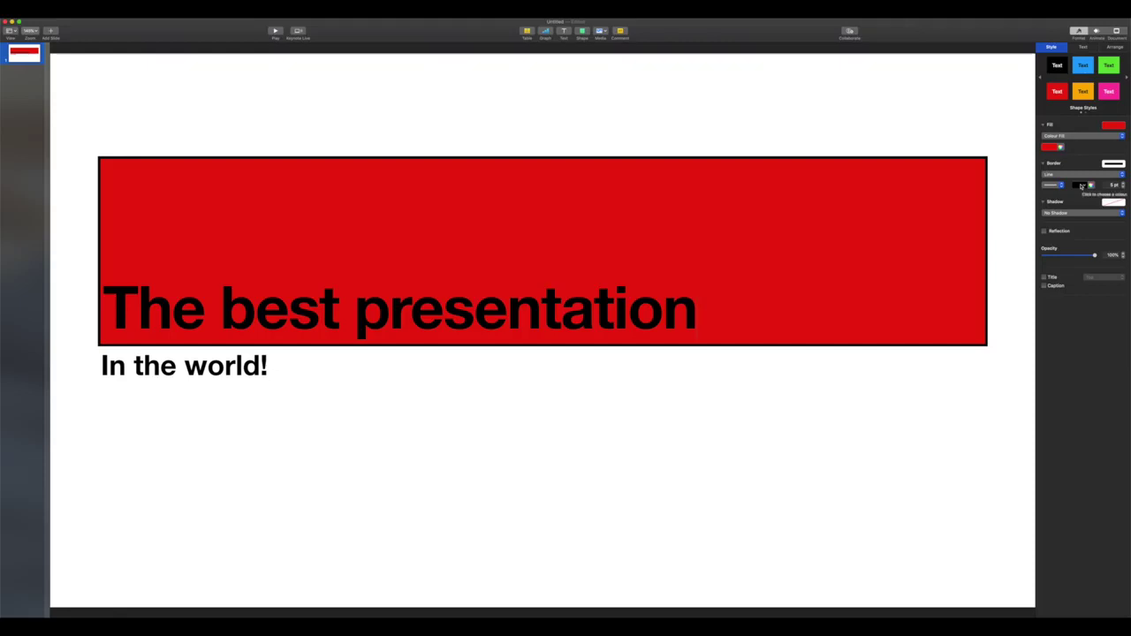
Add a drop shadow to the red title box and lower its opacity to about 69%
{"action": "left_click", "coordinate": [1065, 212]}
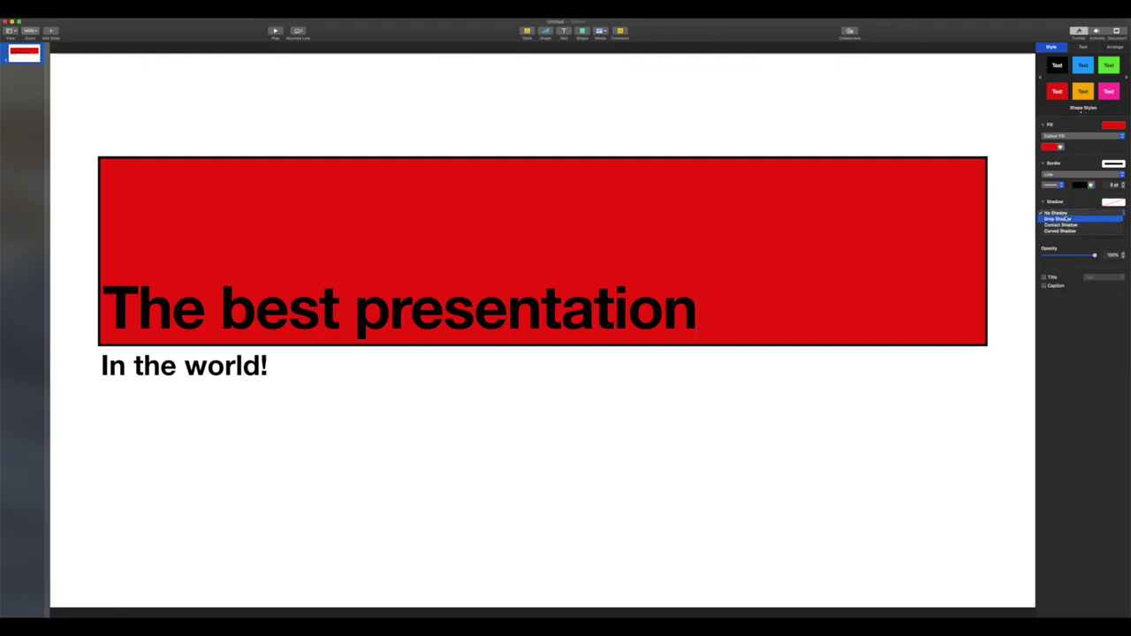
{"action": "left_click", "coordinate": [1065, 218]}
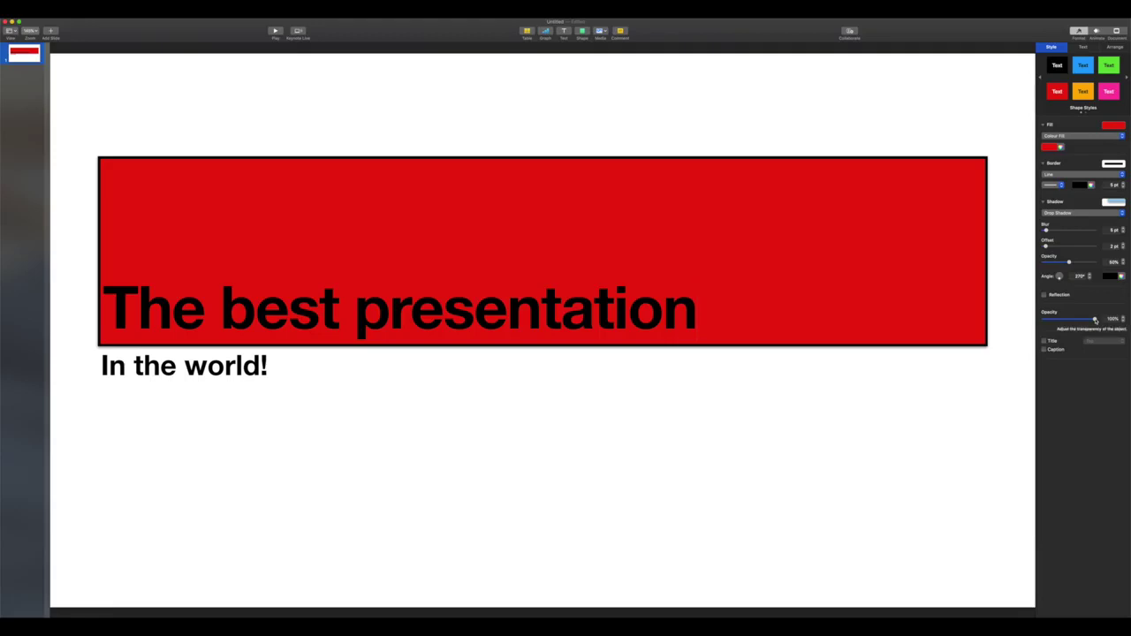
{"action": "mouse_move", "coordinate": [1095, 319]}
{"action": "left_mouse_down"}
{"action": "mouse_move", "coordinate": [1062, 319]}
{"action": "mouse_move", "coordinate": [1077, 319]}
{"action": "left_mouse_up"}
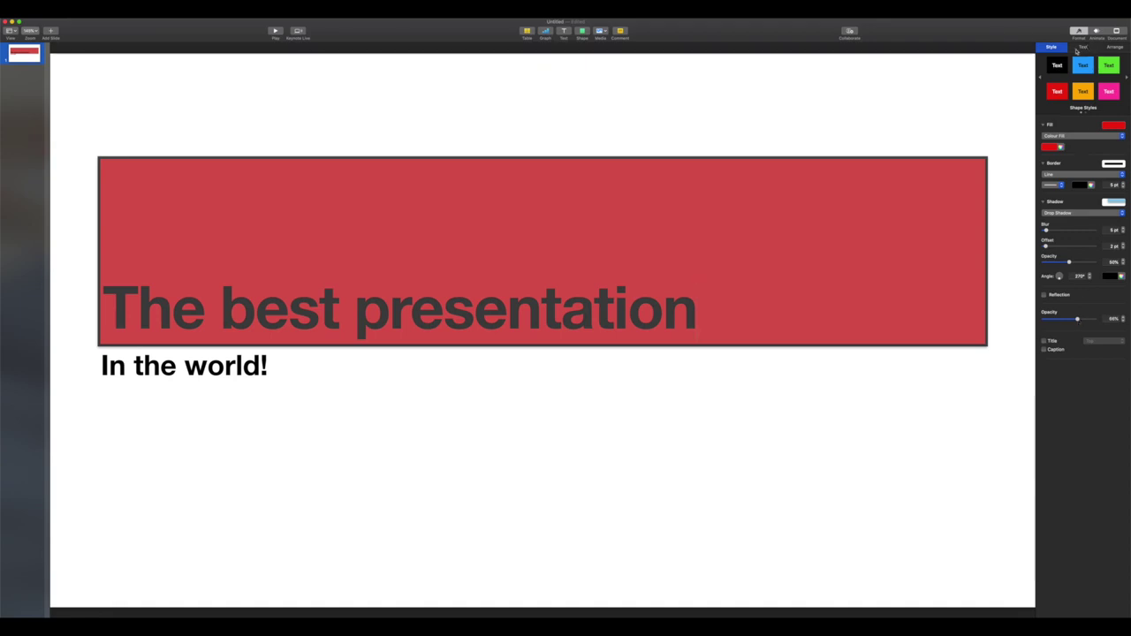
Set the selected title text's font to Impact, after briefly trying Druk Wide
{"action": "left_click", "coordinate": [1077, 49]}
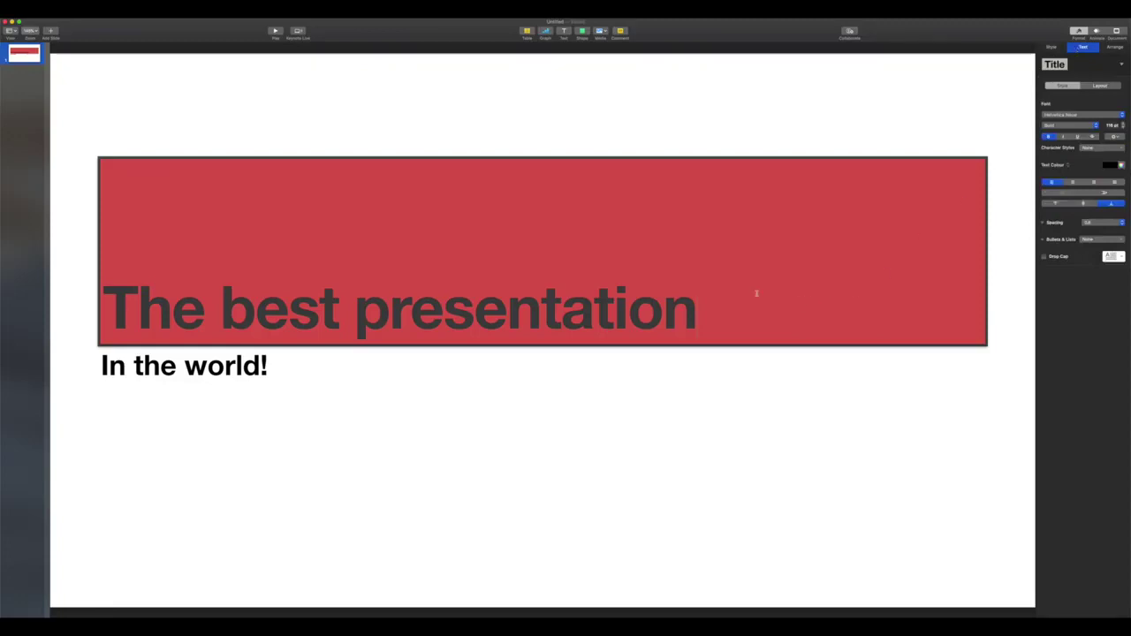
{"action": "left_click", "coordinate": [1066, 115]}
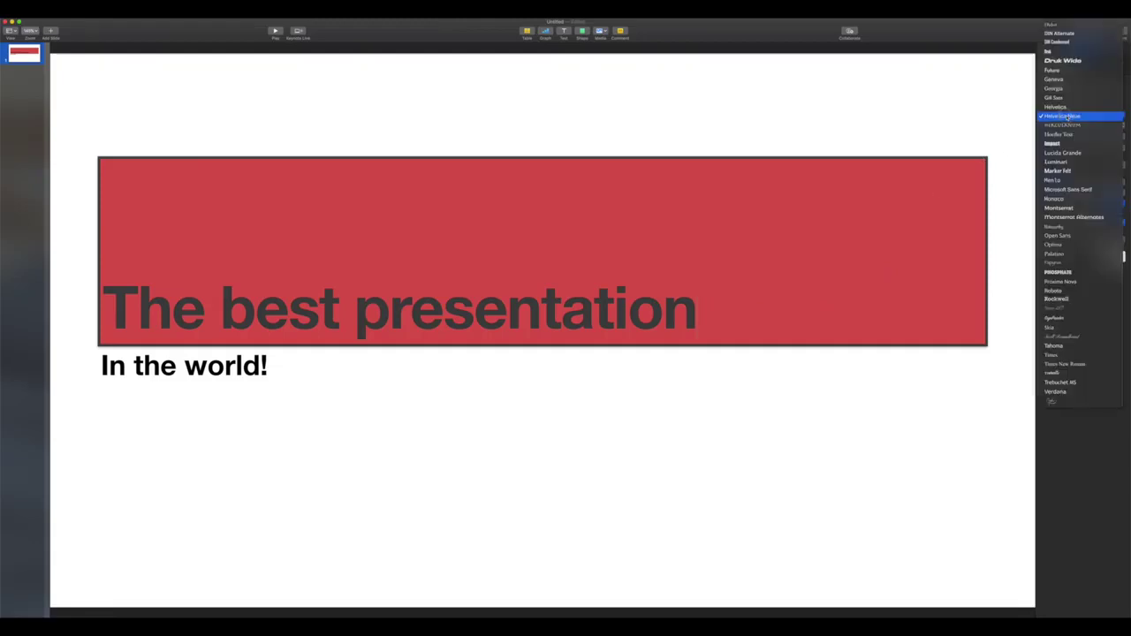
{"action": "left_click", "coordinate": [1062, 60]}
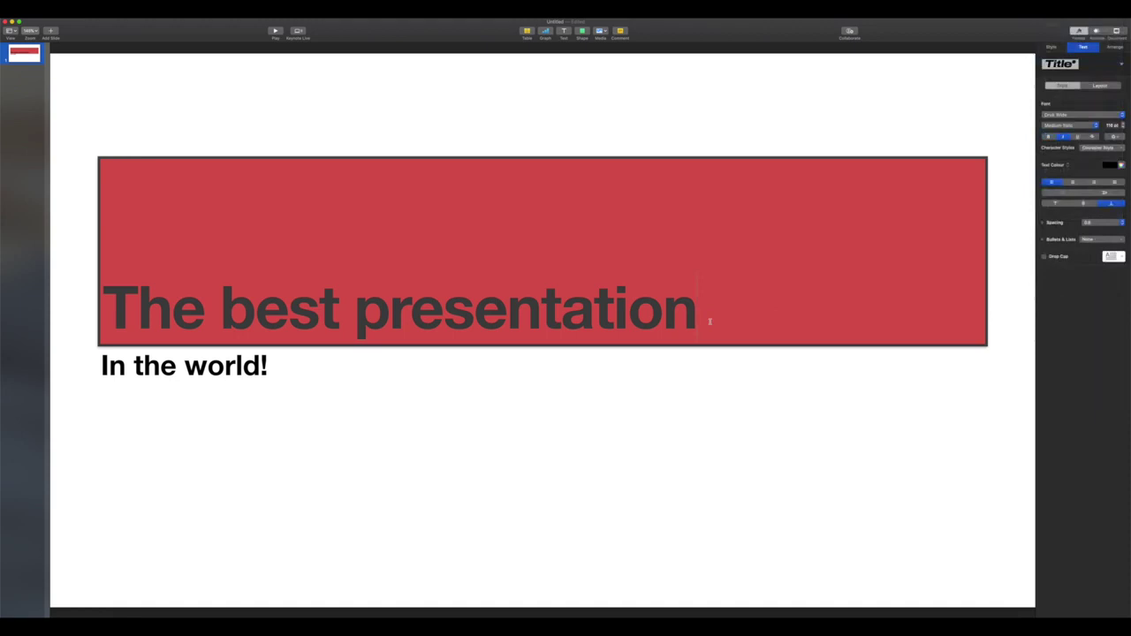
{"action": "left_click_drag", "start_coordinate": [710, 321], "coordinate": [104, 311]}
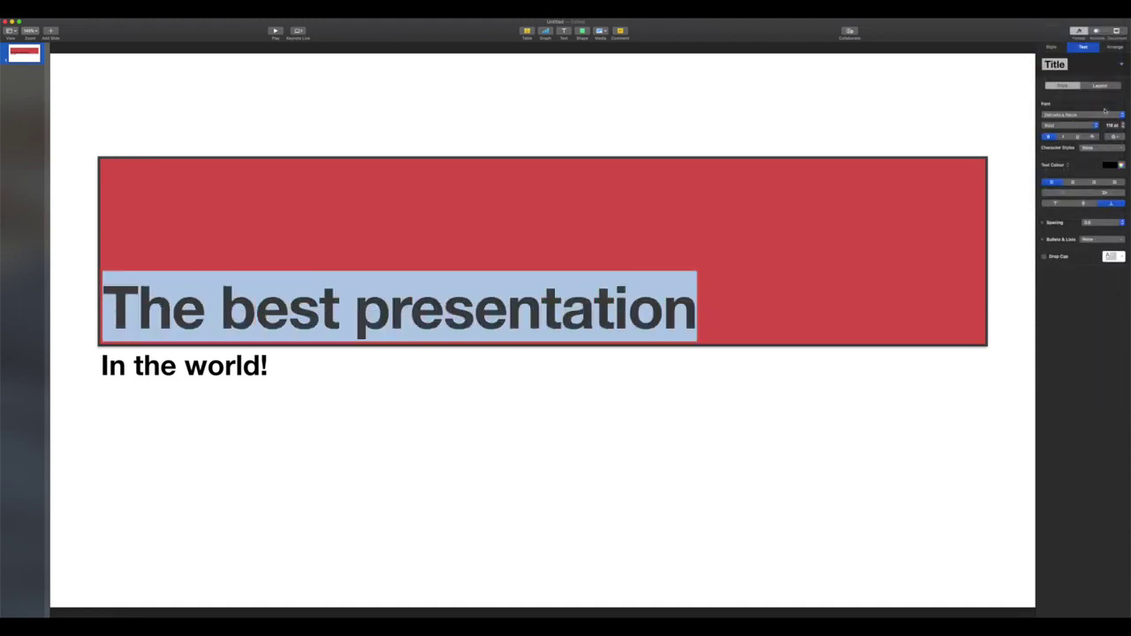
{"action": "left_click", "coordinate": [1076, 116]}
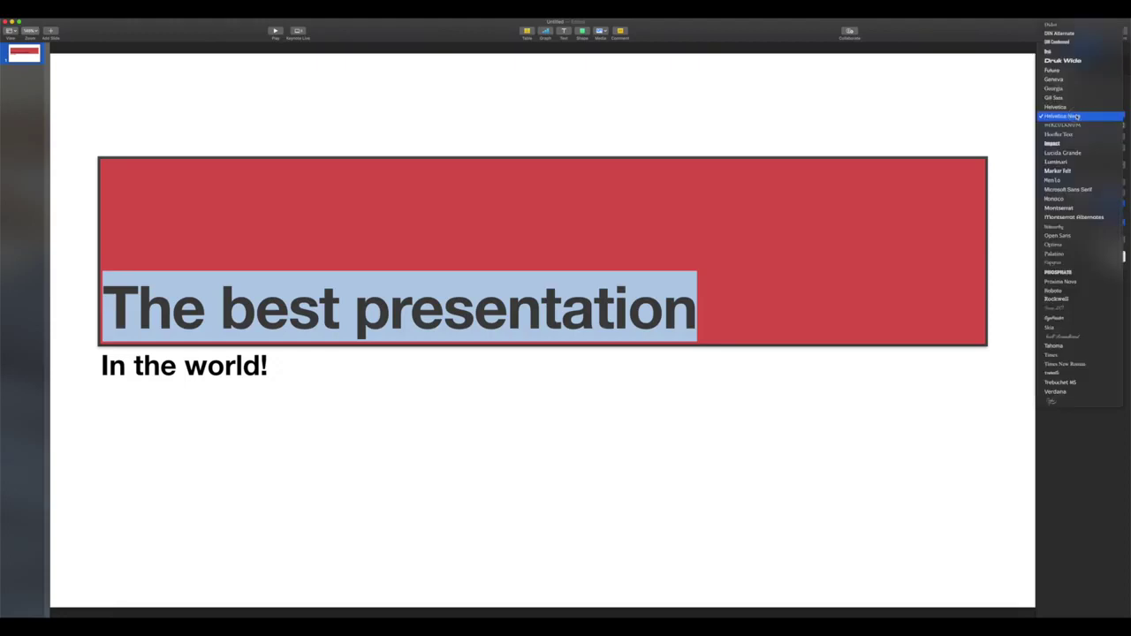
{"action": "left_click", "coordinate": [1079, 144]}
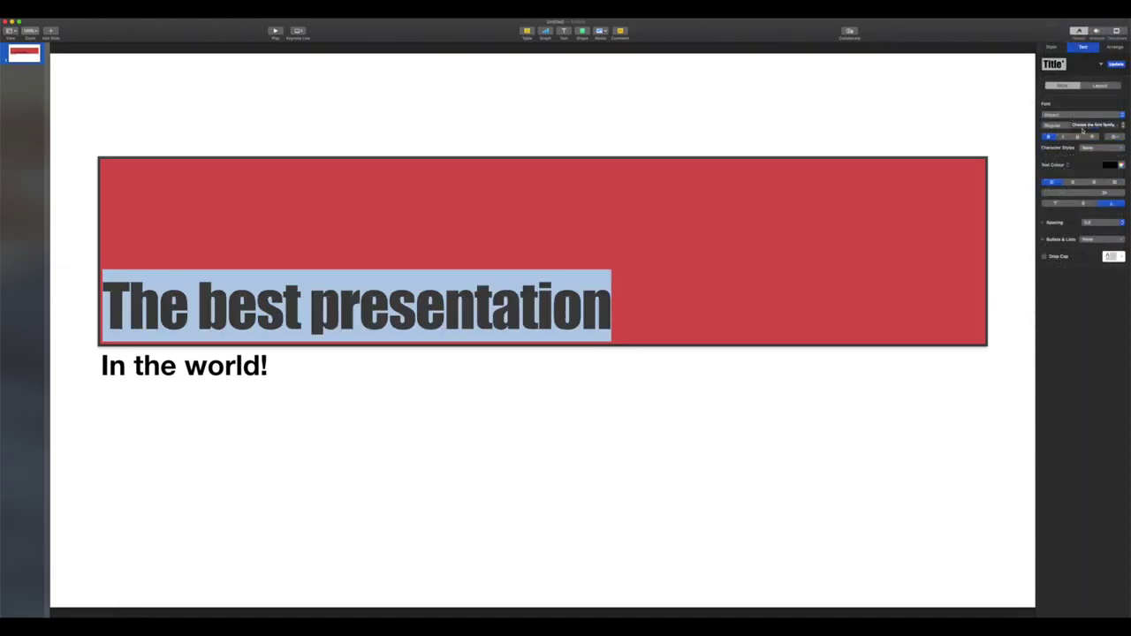
Adjust the title size to 122 pt and apply bold and underline
{"action": "left_click", "coordinate": [1122, 129]}
{"action": "left_click", "coordinate": [1122, 129]}
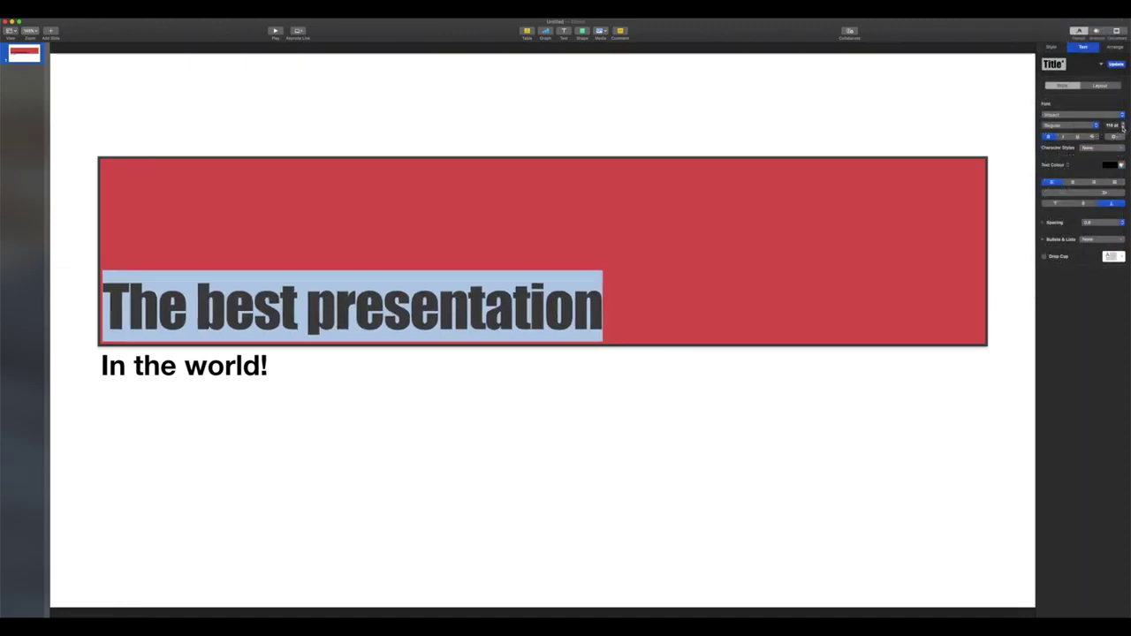
{"action": "left_click", "coordinate": [1122, 129]}
{"action": "left_click", "coordinate": [1122, 124]}
{"action": "left_click", "coordinate": [1122, 123]}
{"action": "left_click", "coordinate": [1122, 124]}
{"action": "left_click", "coordinate": [1122, 123]}
{"action": "left_click", "coordinate": [1122, 123]}
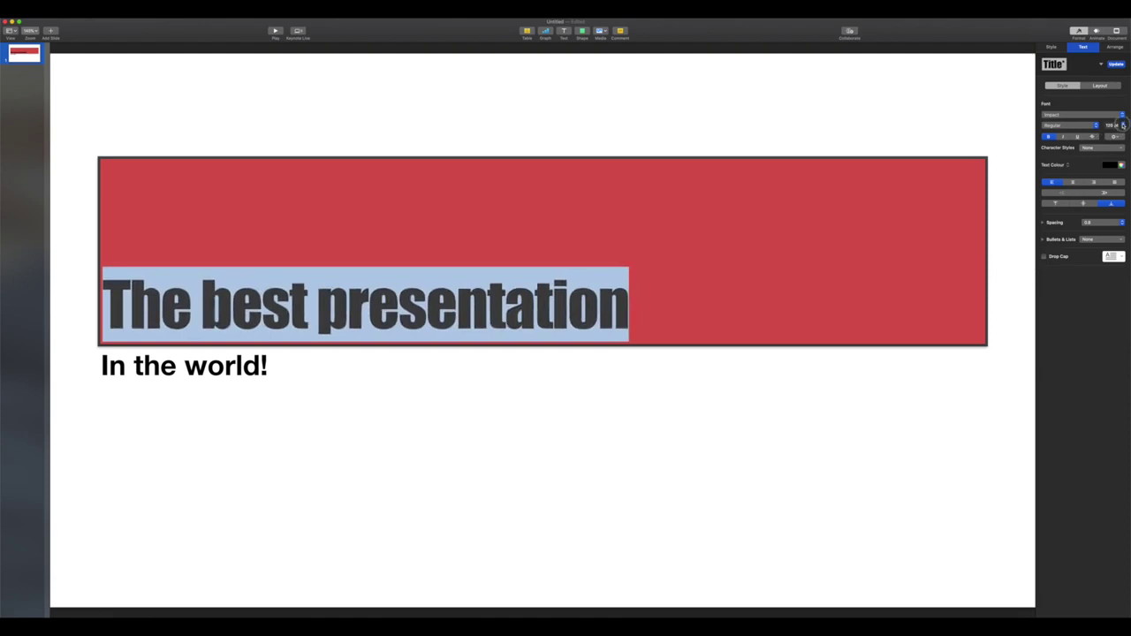
{"action": "left_click", "coordinate": [1122, 124]}
{"action": "left_click", "coordinate": [1122, 123]}
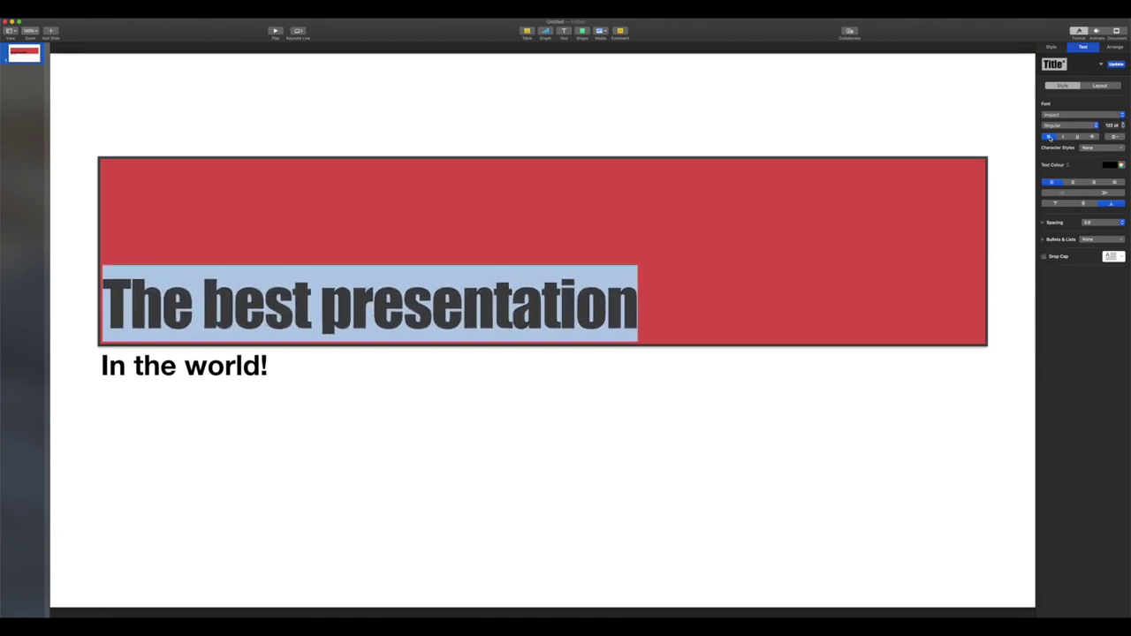
{"action": "left_click", "coordinate": [1049, 138]}
{"action": "left_click", "coordinate": [1077, 138]}
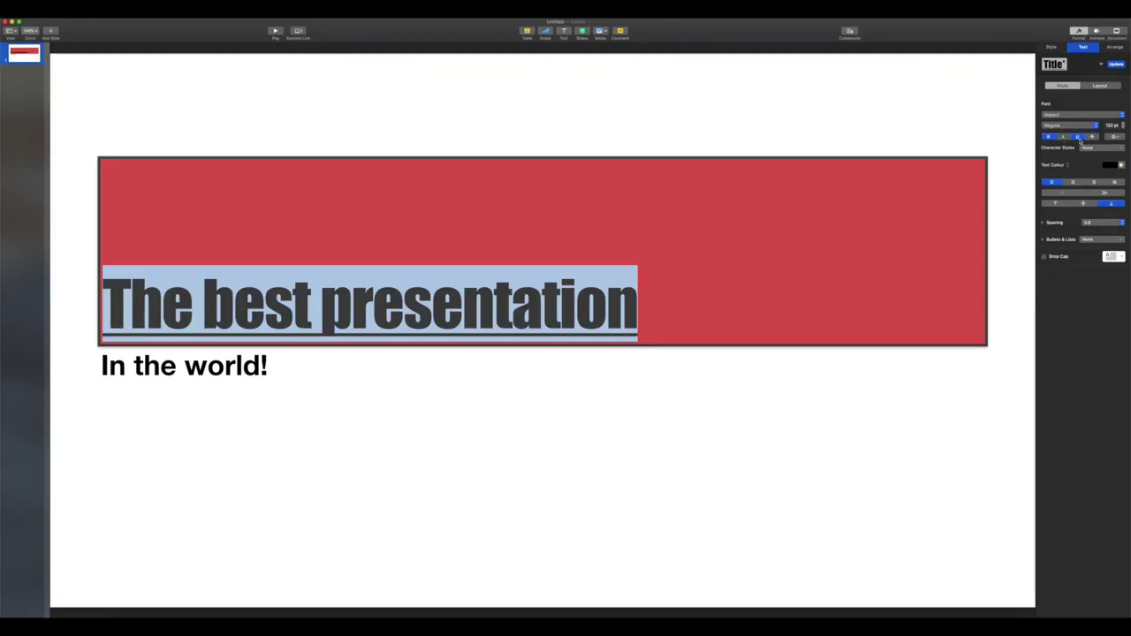
Change the title text colour to white using the Colours window brightness slider
{"action": "left_click", "coordinate": [1121, 165]}
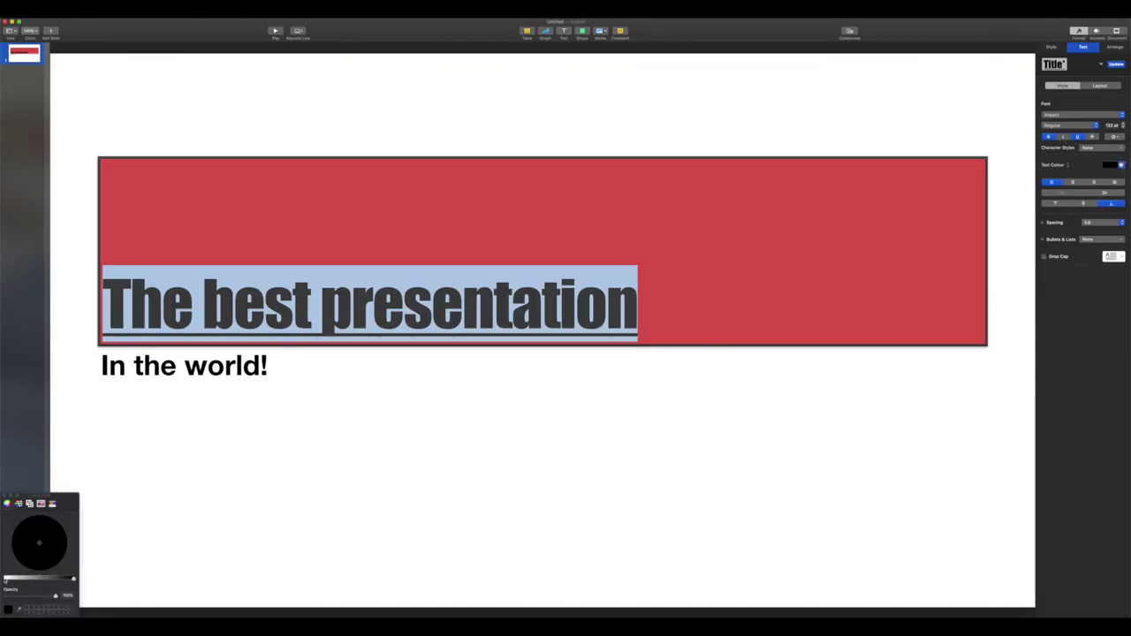
{"action": "left_click_drag", "start_coordinate": [9, 578], "coordinate": [73, 579]}
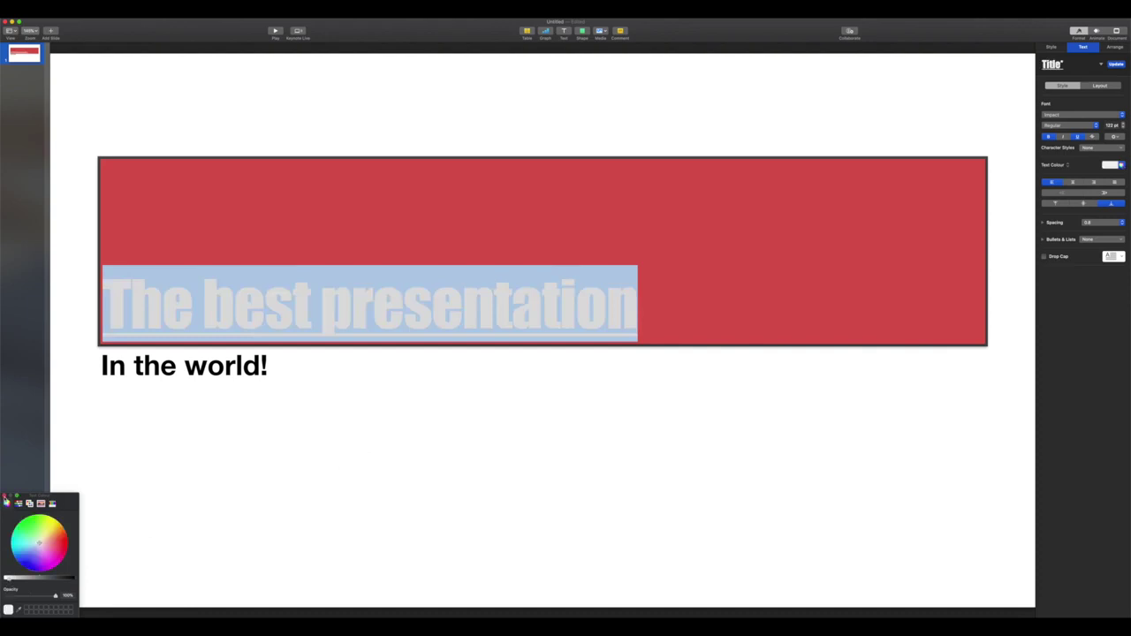
{"action": "left_click", "coordinate": [5, 497]}
{"action": "left_click", "coordinate": [809, 255]}
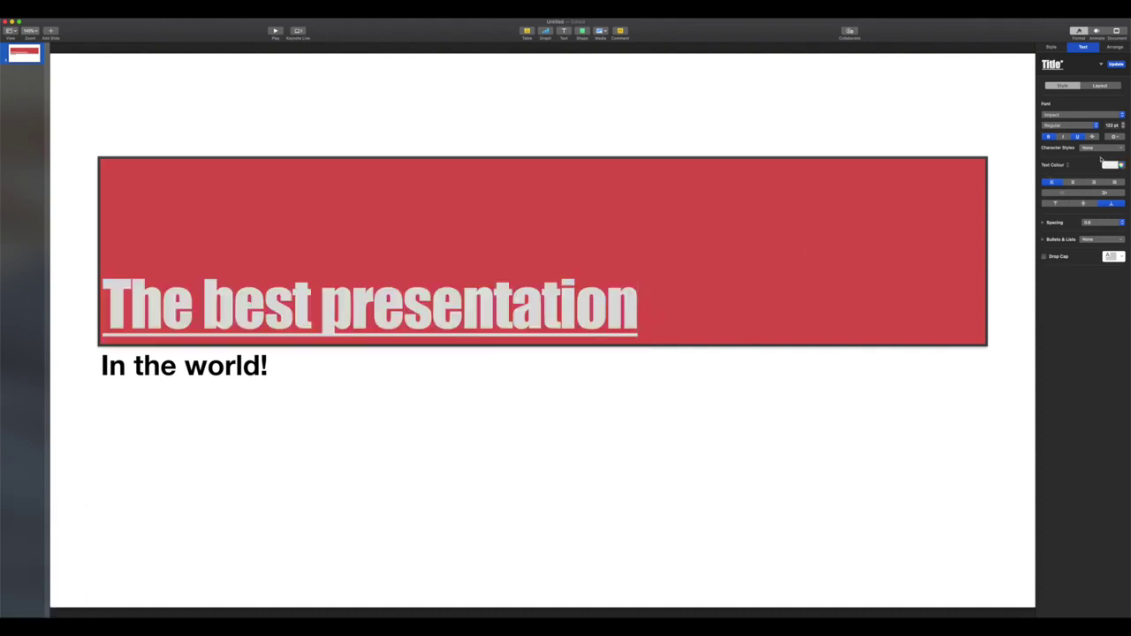
Centre the title horizontally and vertically in the red box, after trying other alignments
{"action": "left_click", "coordinate": [1073, 182]}
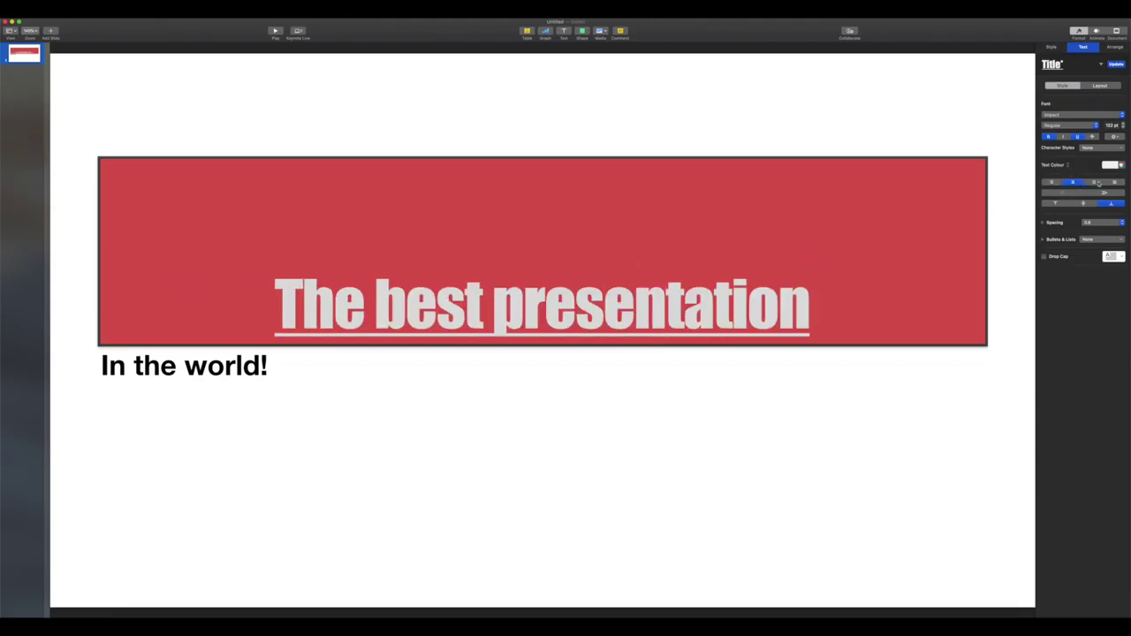
{"action": "left_click", "coordinate": [1096, 182]}
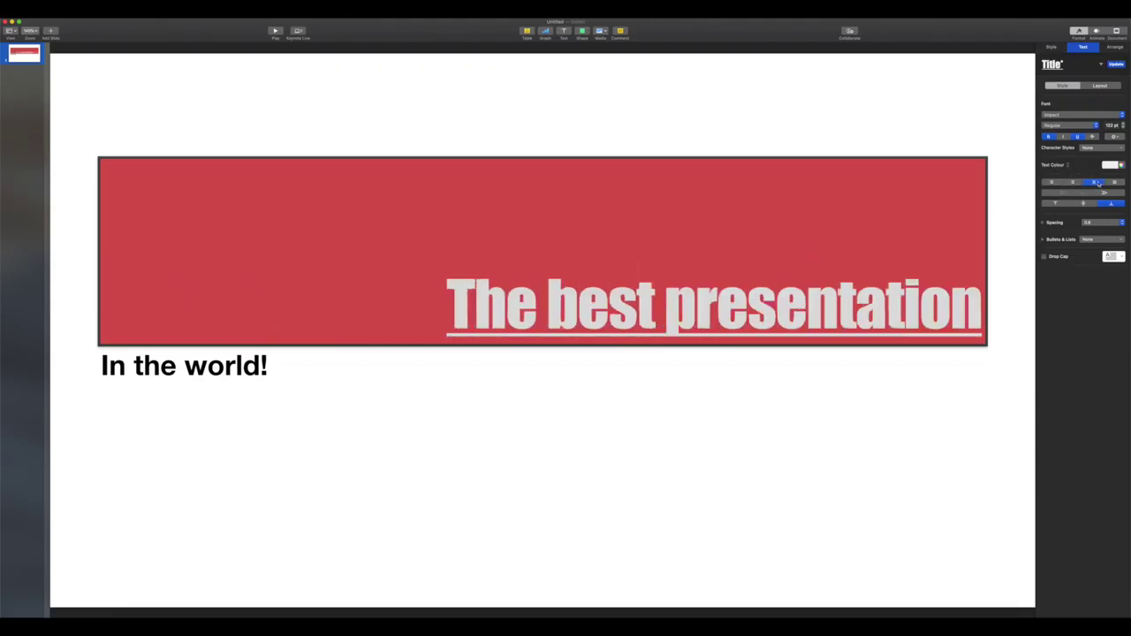
{"action": "left_click", "coordinate": [1050, 183]}
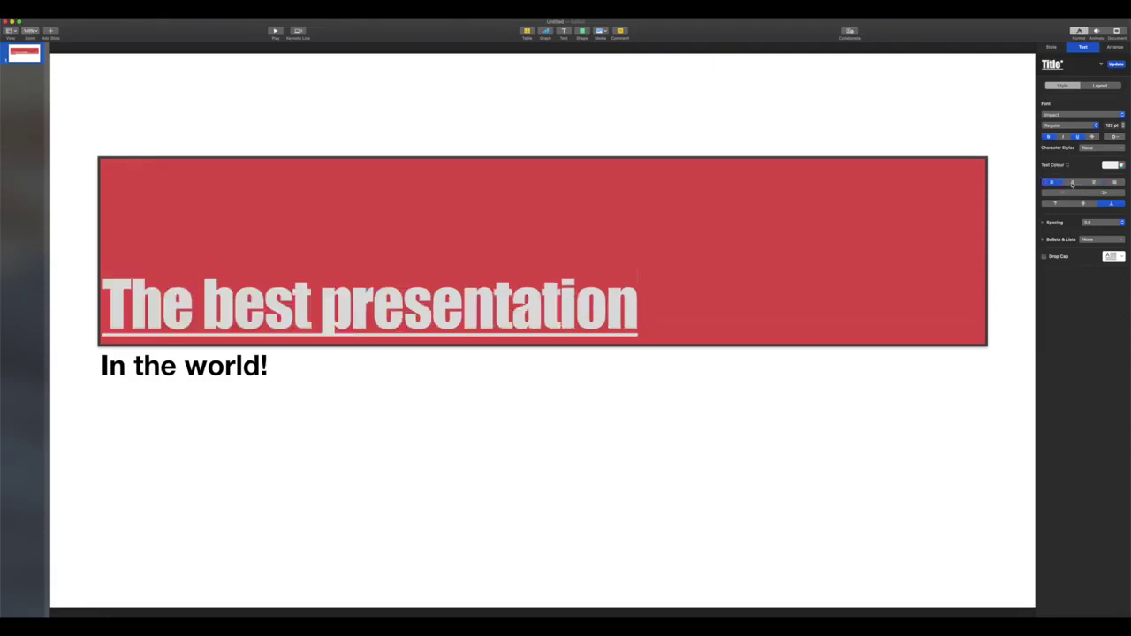
{"action": "left_click", "coordinate": [1073, 183]}
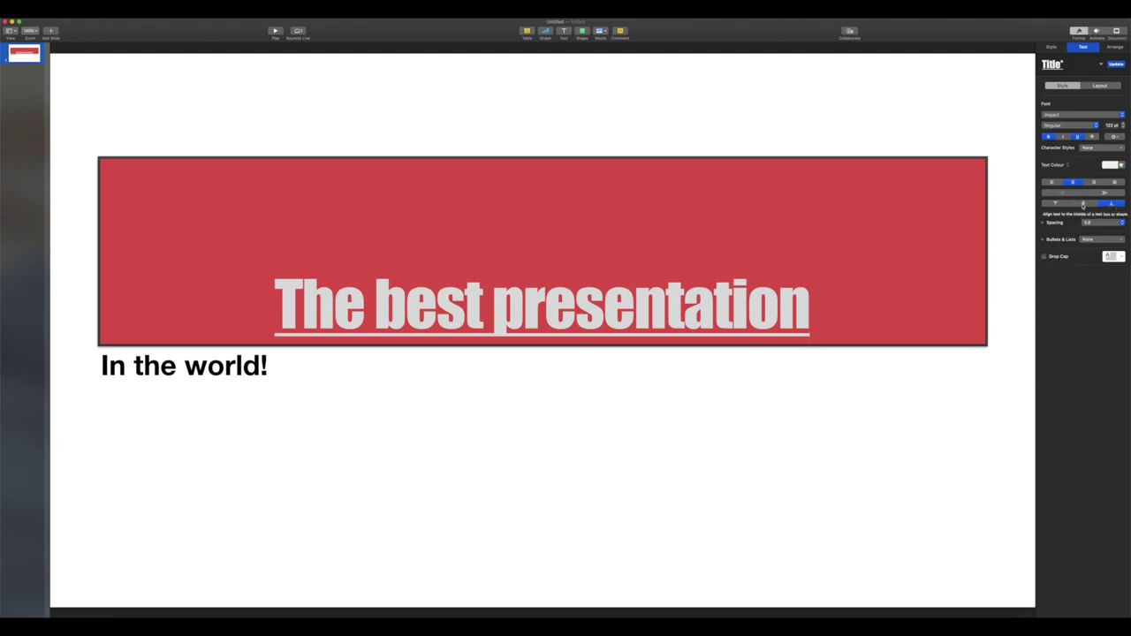
{"action": "left_click", "coordinate": [1083, 204]}
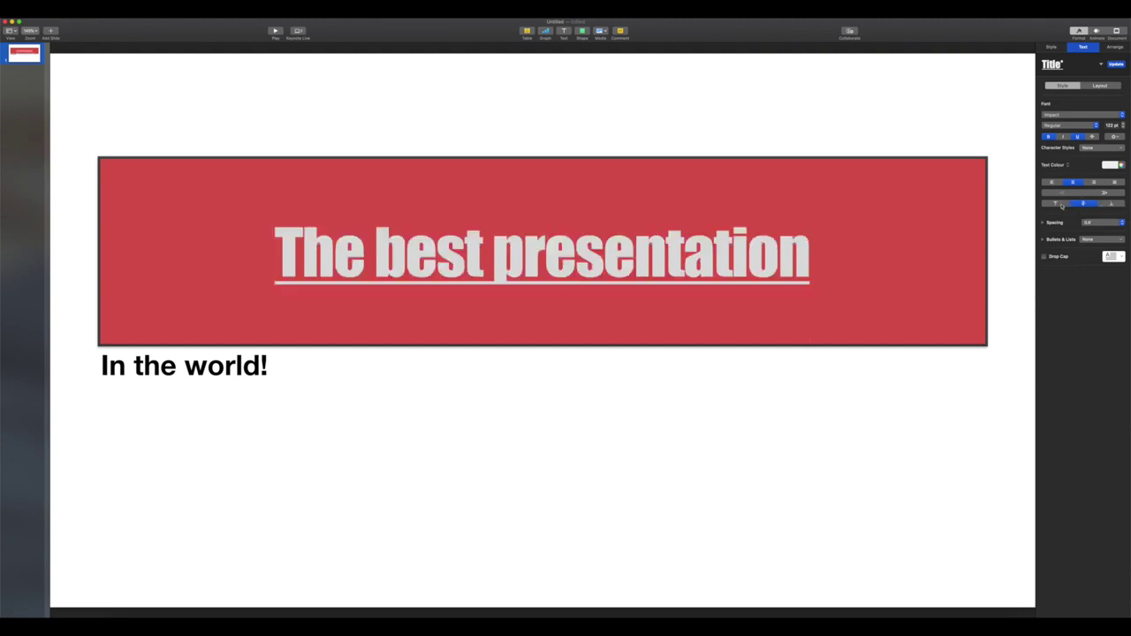
{"action": "left_click", "coordinate": [1056, 204]}
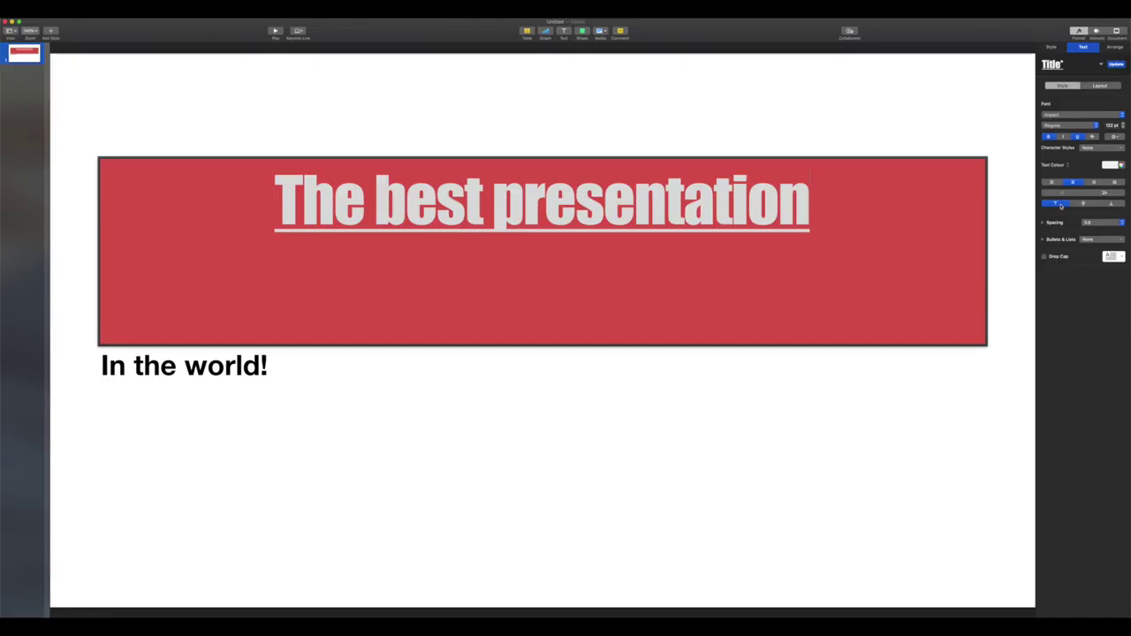
{"action": "left_click", "coordinate": [1085, 204]}
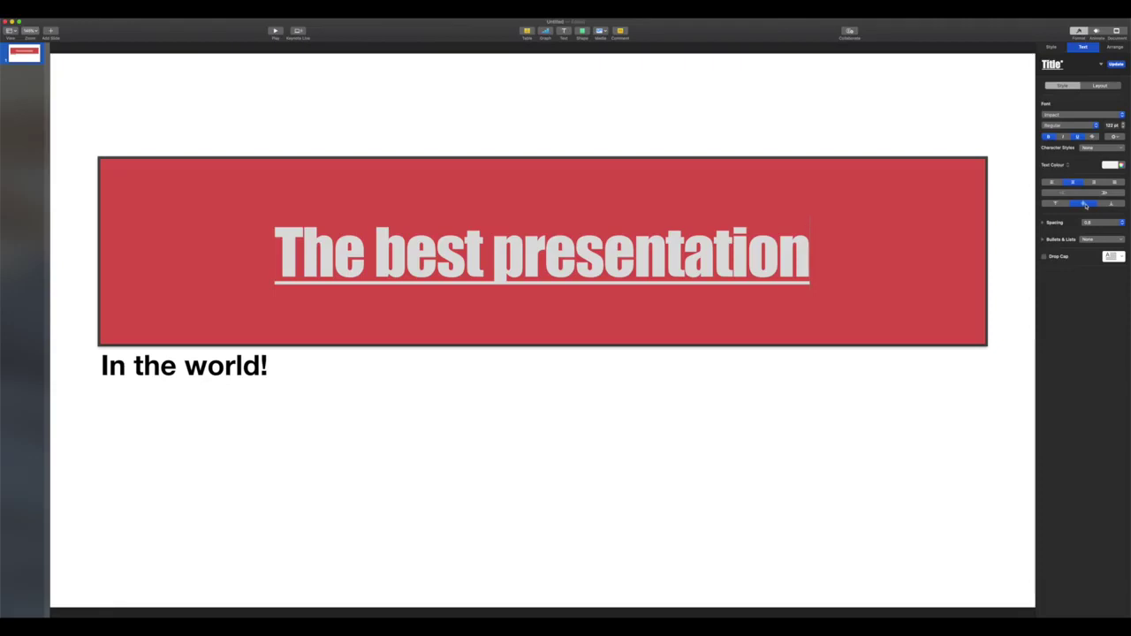
View the Arrange settings, then deselect the box to reveal the slide's layout settings
{"action": "left_click", "coordinate": [1109, 49]}
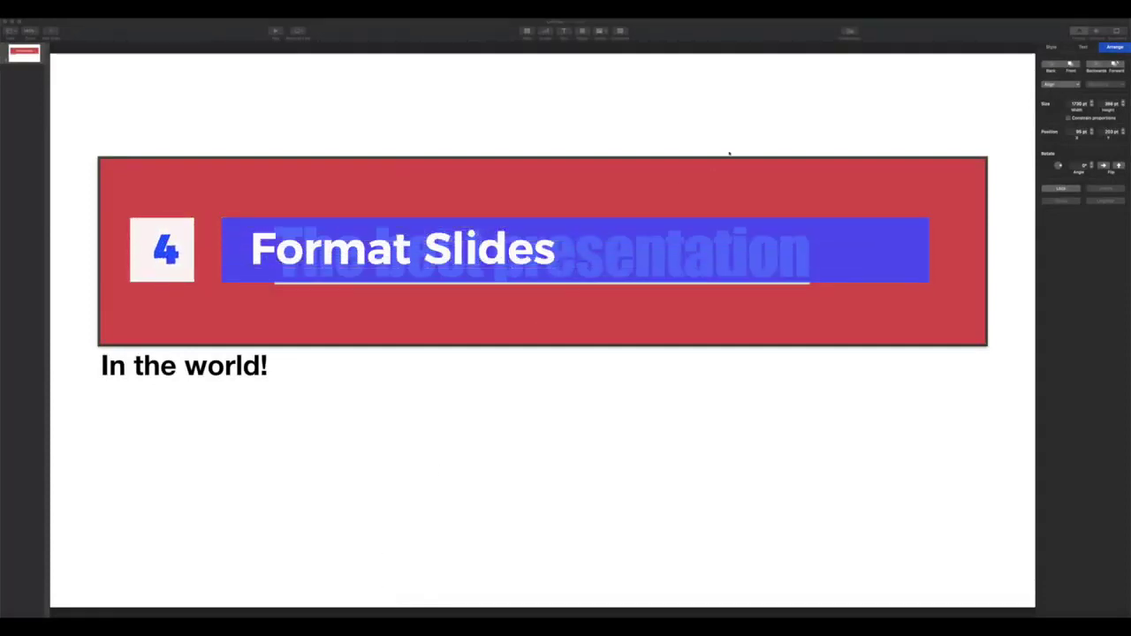
{"action": "left_click", "coordinate": [960, 71]}
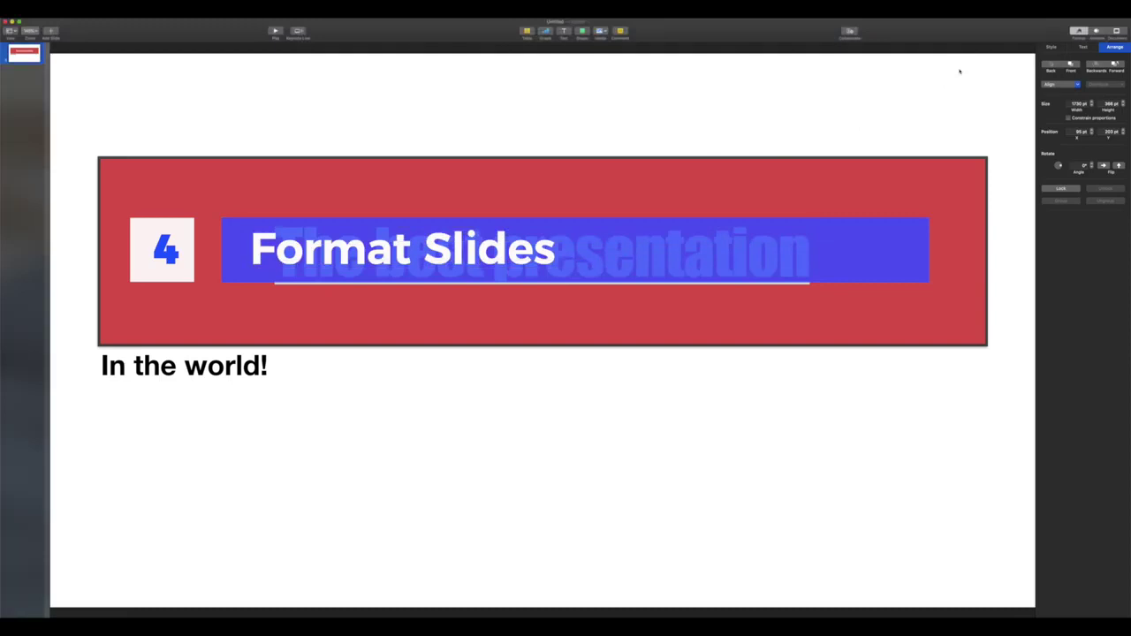
{"action": "left_click", "coordinate": [960, 71]}
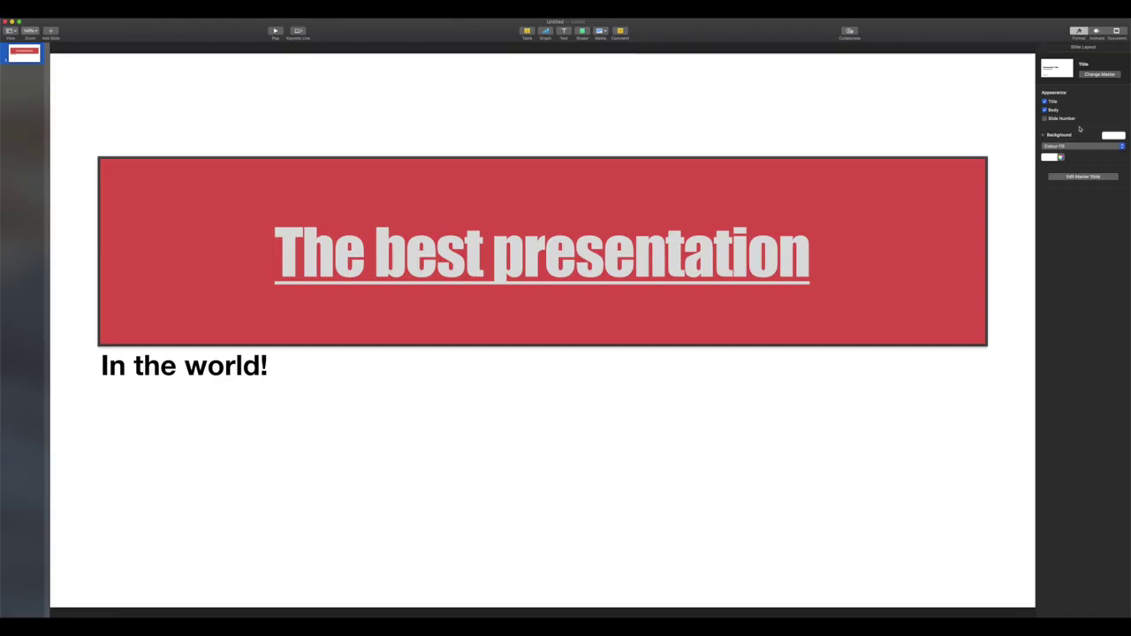
{"action": "left_click", "coordinate": [1096, 74]}
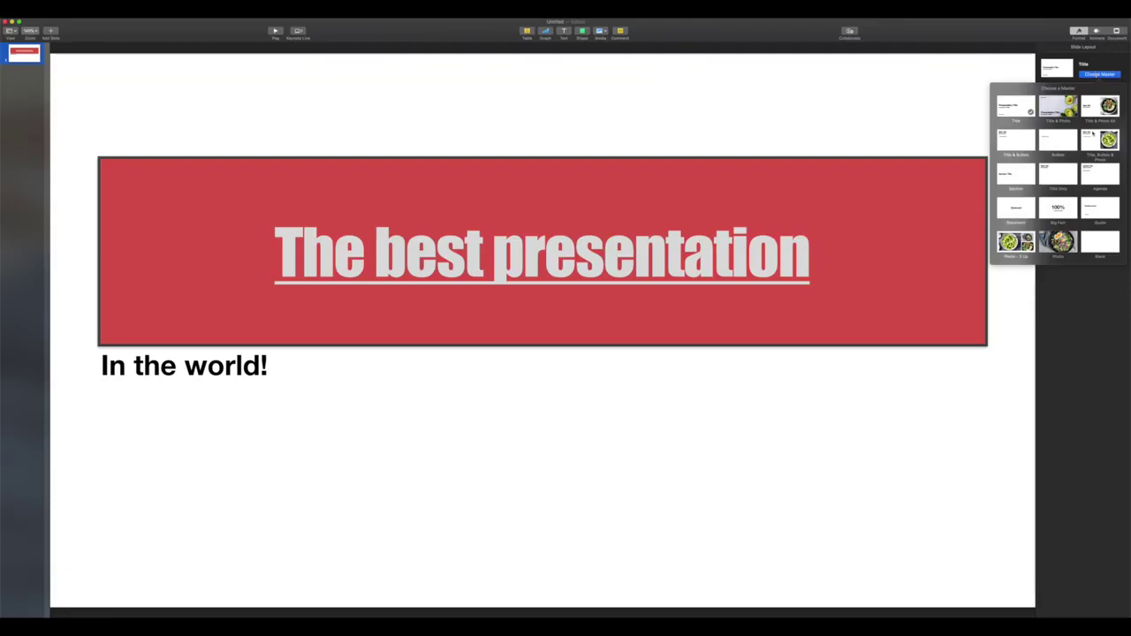
{"action": "left_click", "coordinate": [1090, 173]}
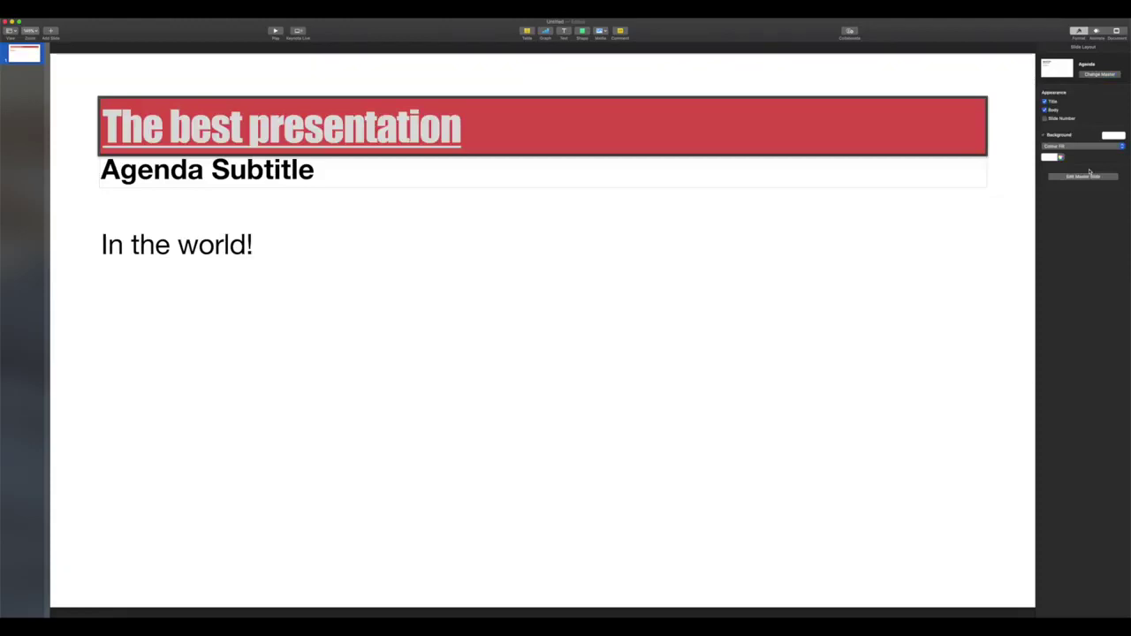
{"action": "key", "text": "super+z"}
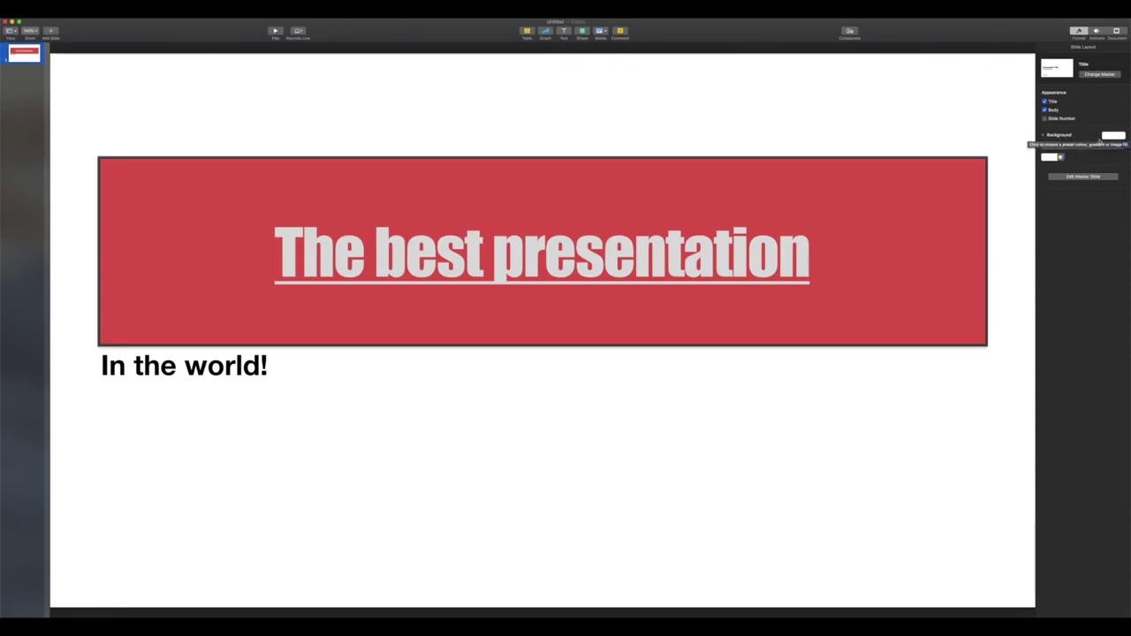
Give the title slide background a pale light-blue colour fill
{"action": "left_click", "coordinate": [1079, 146]}
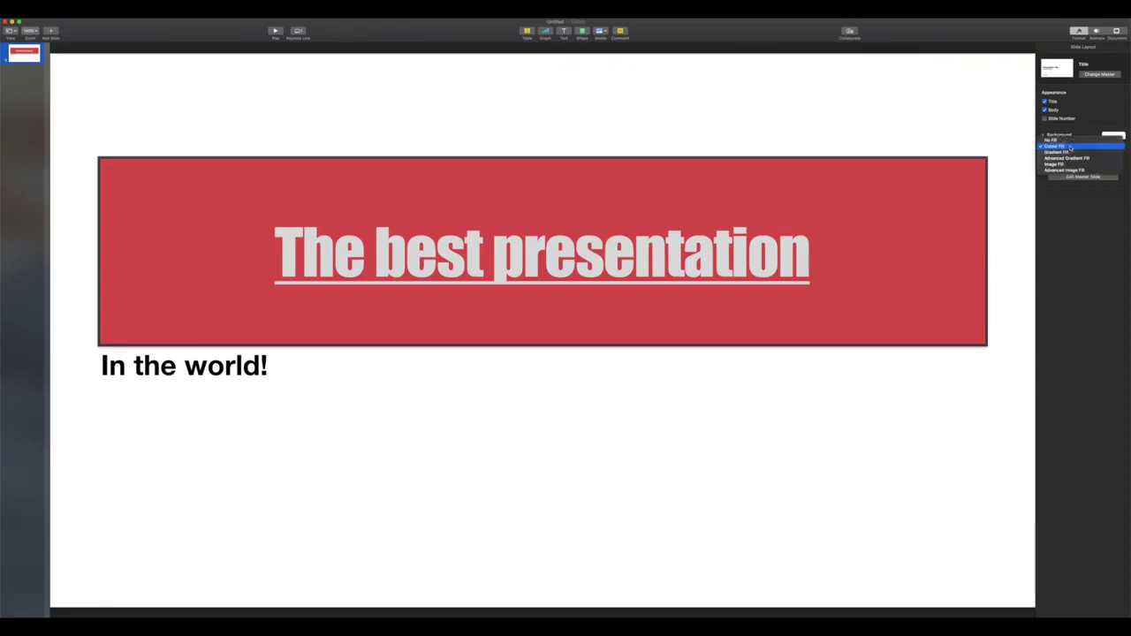
{"action": "left_click", "coordinate": [1063, 146]}
{"action": "left_click", "coordinate": [1062, 158]}
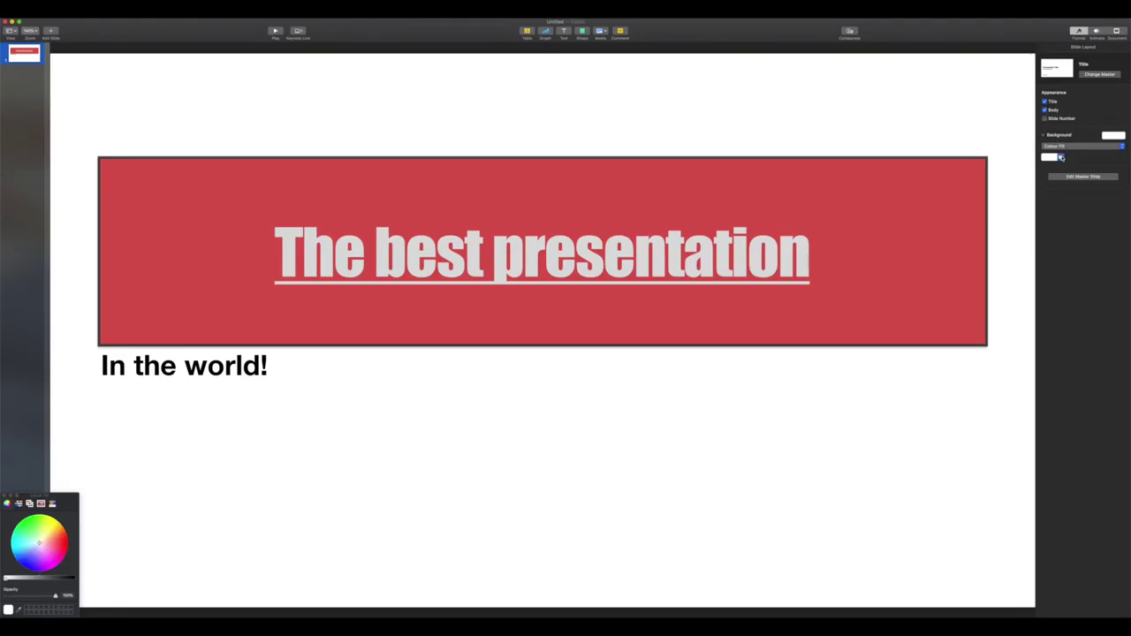
{"action": "left_click_drag", "start_coordinate": [66, 507], "coordinate": [982, 186]}
{"action": "mouse_move", "coordinate": [968, 240]}
{"action": "left_mouse_down"}
{"action": "mouse_move", "coordinate": [984, 227]}
{"action": "mouse_move", "coordinate": [963, 210]}
{"action": "mouse_move", "coordinate": [942, 223]}
{"action": "mouse_move", "coordinate": [944, 245]}
{"action": "mouse_move", "coordinate": [952, 228]}
{"action": "left_mouse_up"}
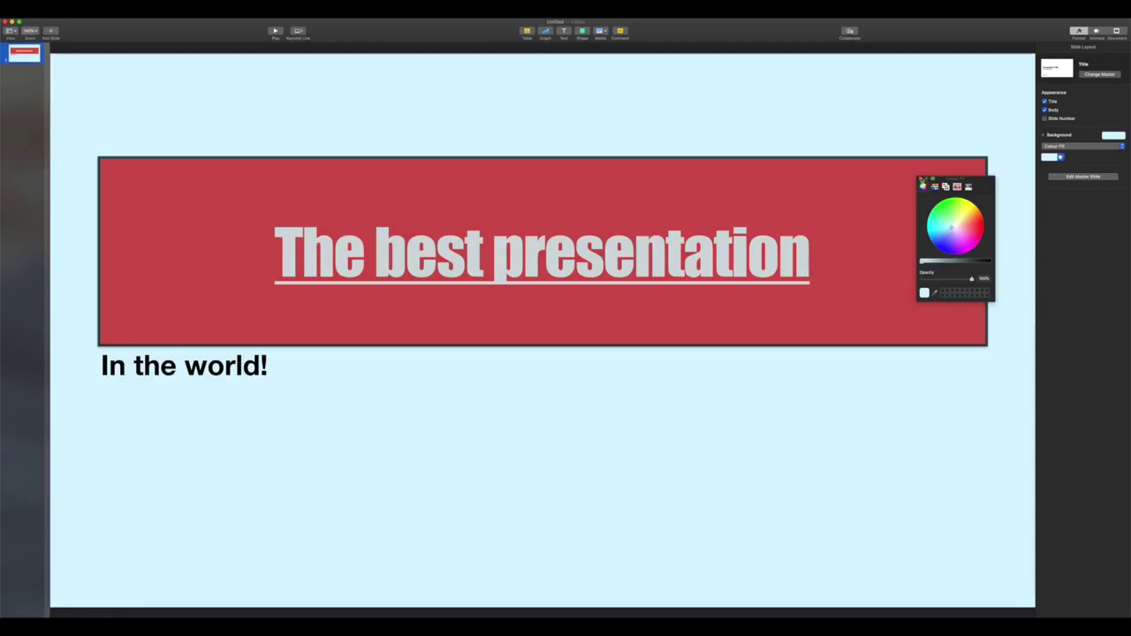
{"action": "left_click", "coordinate": [921, 179]}
{"action": "left_click", "coordinate": [1076, 147]}
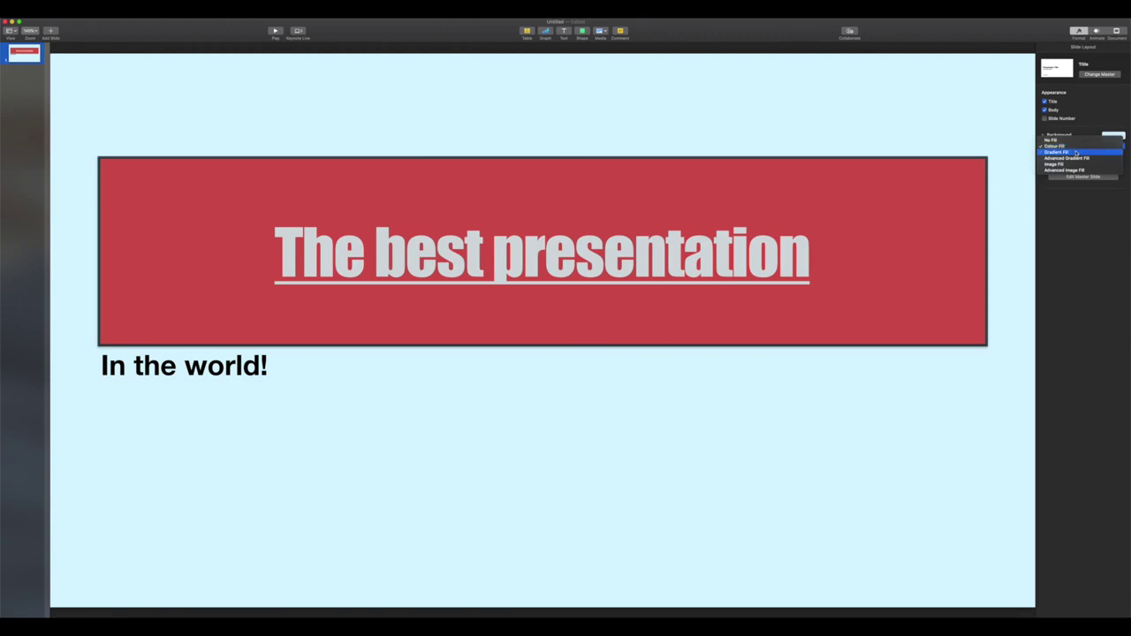
Switch the background to a gradient with cyan as the first colour, angled diagonally
{"action": "left_click", "coordinate": [1075, 153]}
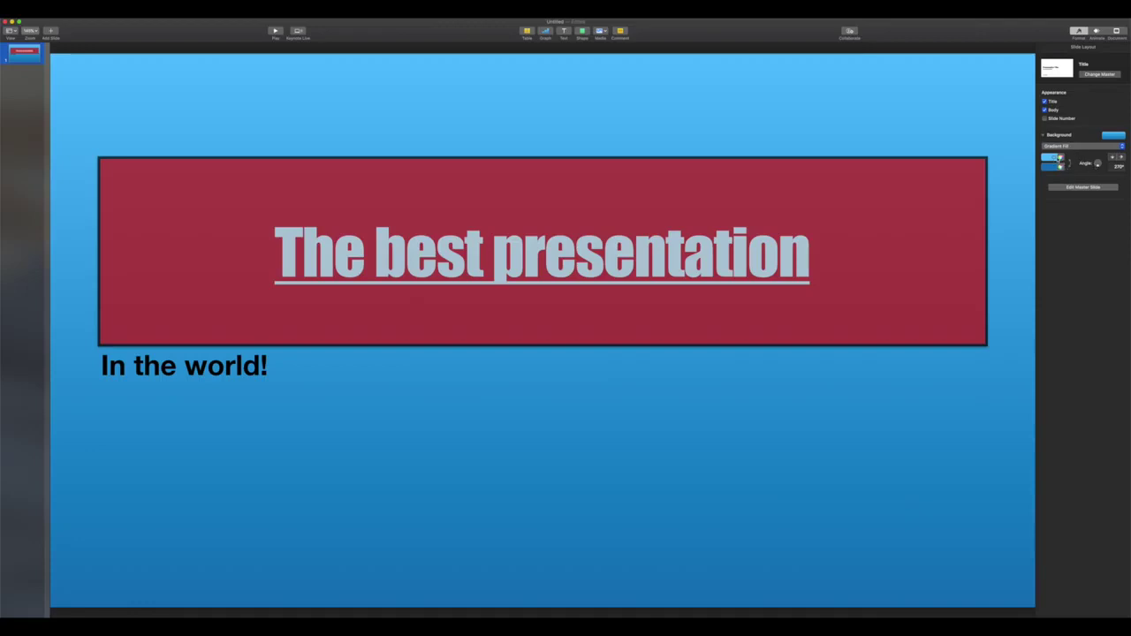
{"action": "left_click", "coordinate": [1061, 157]}
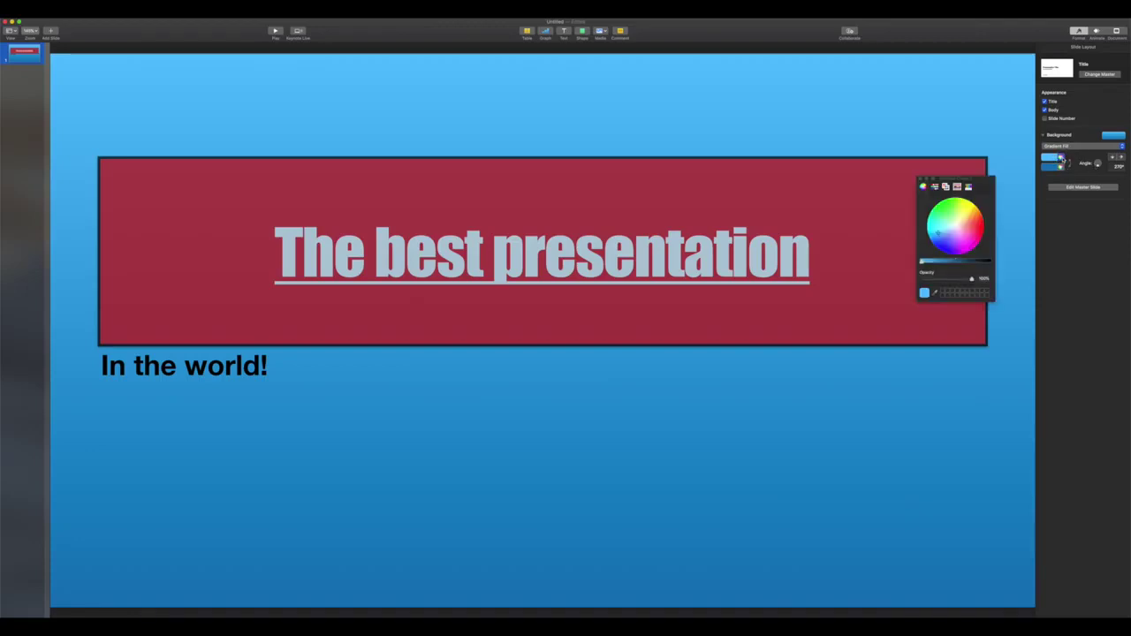
{"action": "left_click", "coordinate": [944, 228]}
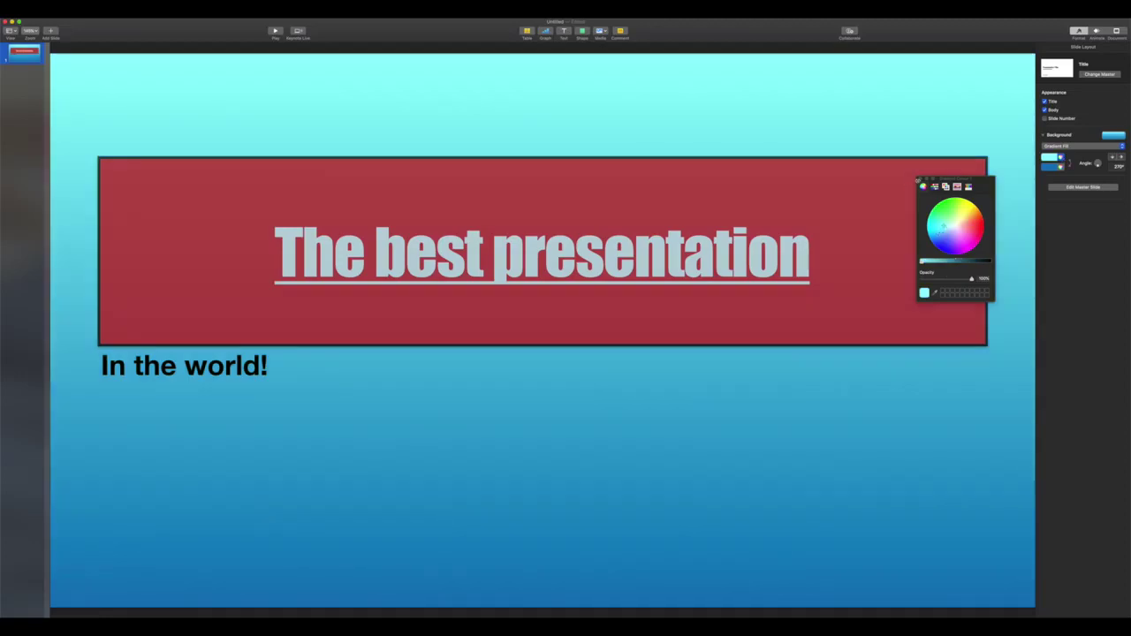
{"action": "left_click", "coordinate": [918, 179]}
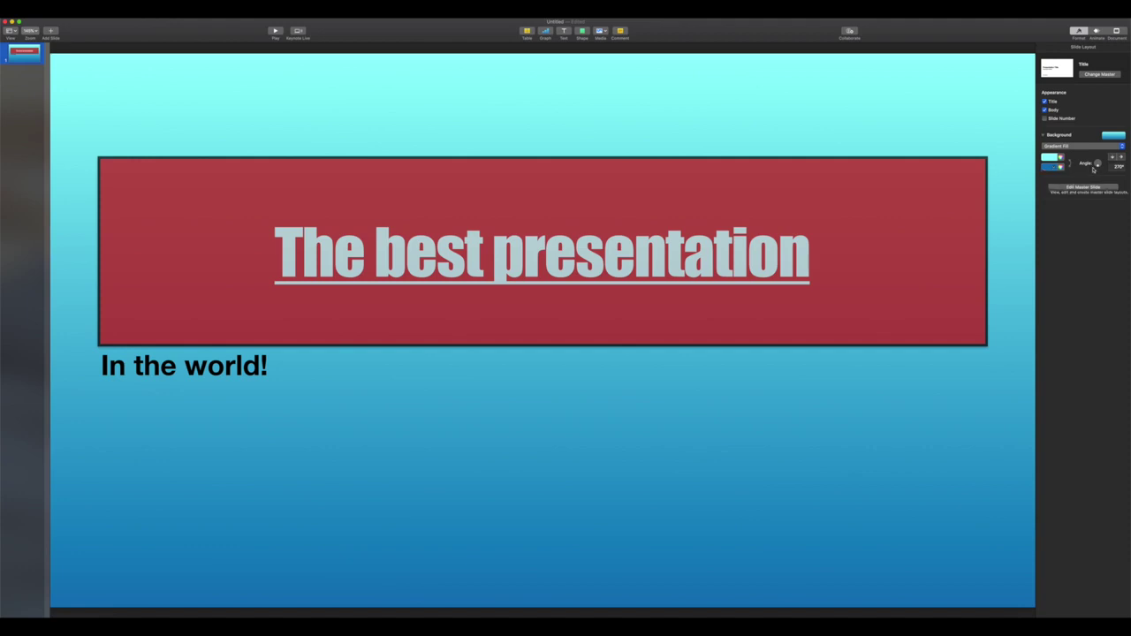
{"action": "left_click_drag", "start_coordinate": [1098, 166], "coordinate": [1101, 164]}
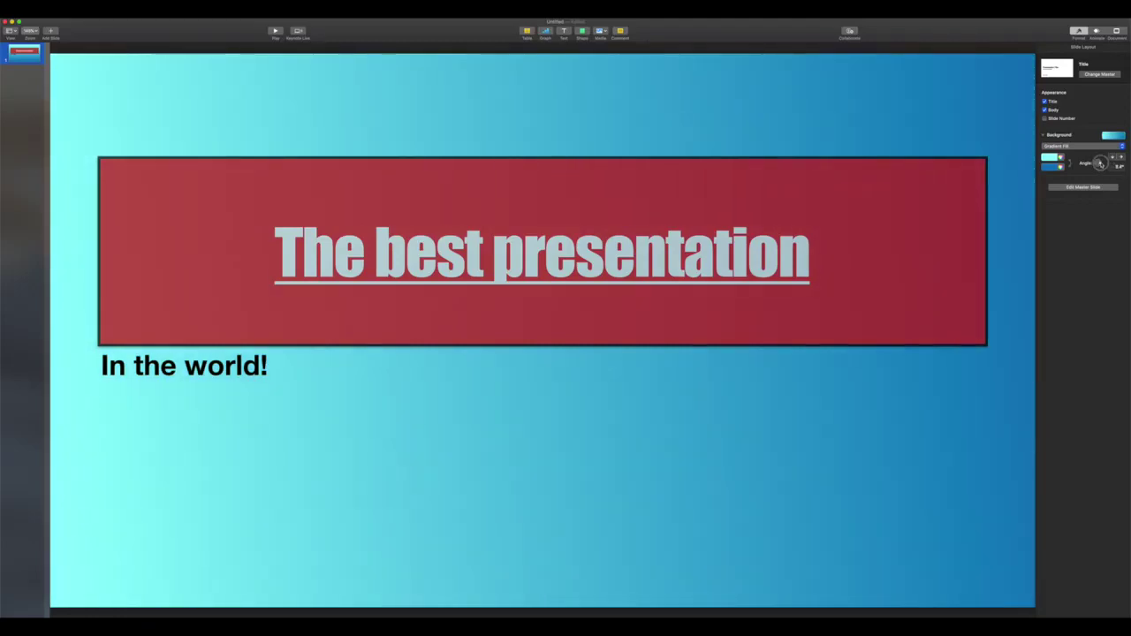
{"action": "left_click_drag", "start_coordinate": [1100, 165], "coordinate": [1096, 167]}
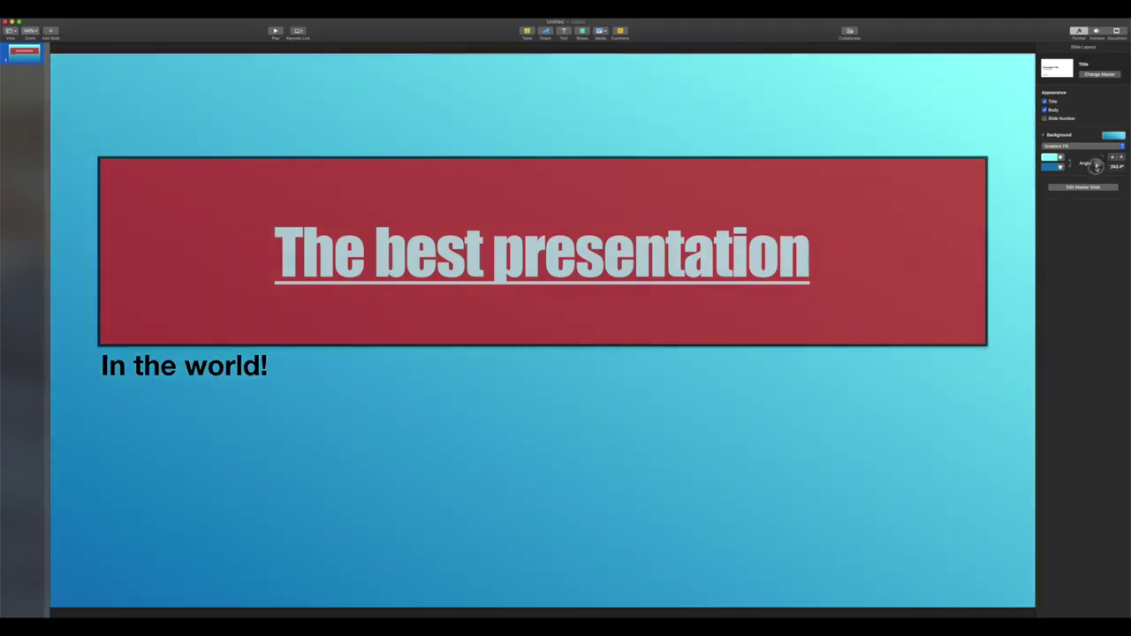
{"action": "left_click", "coordinate": [1093, 145]}
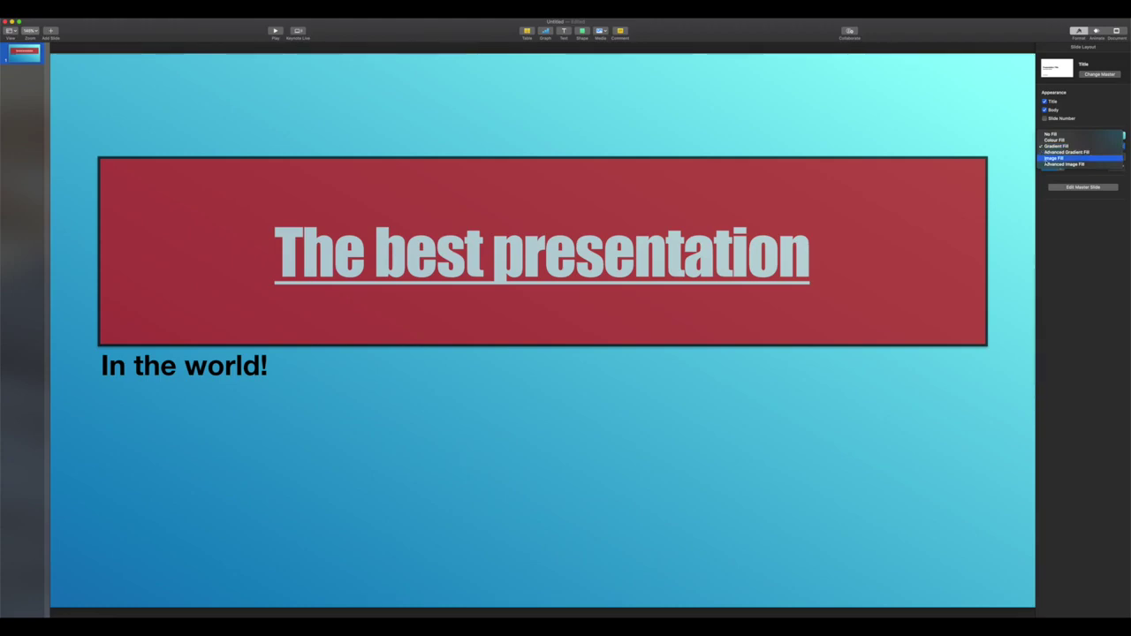
Fill the title slide background with the Keynote icon JPG image
{"action": "key", "text": "Escape"}
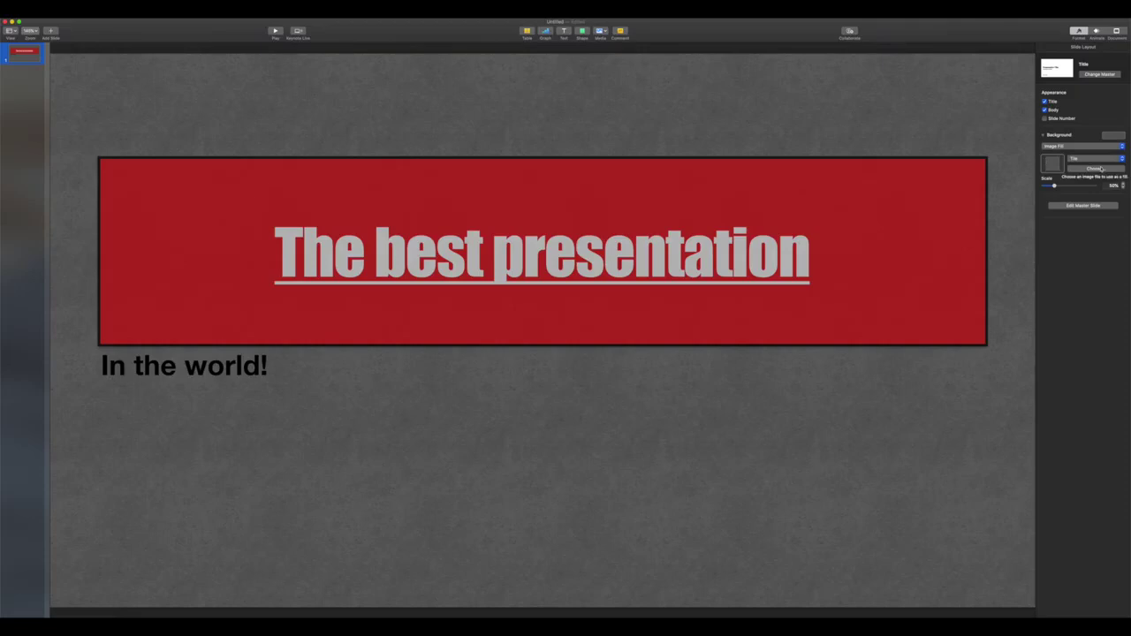
{"action": "left_click", "coordinate": [1100, 169]}
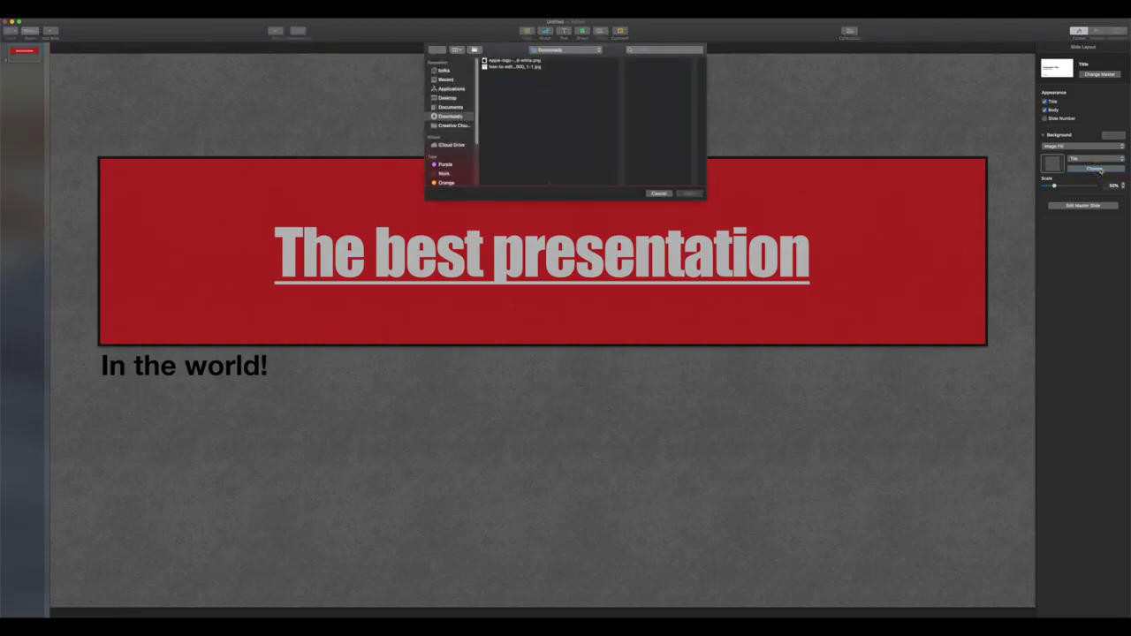
{"action": "left_click", "coordinate": [490, 68]}
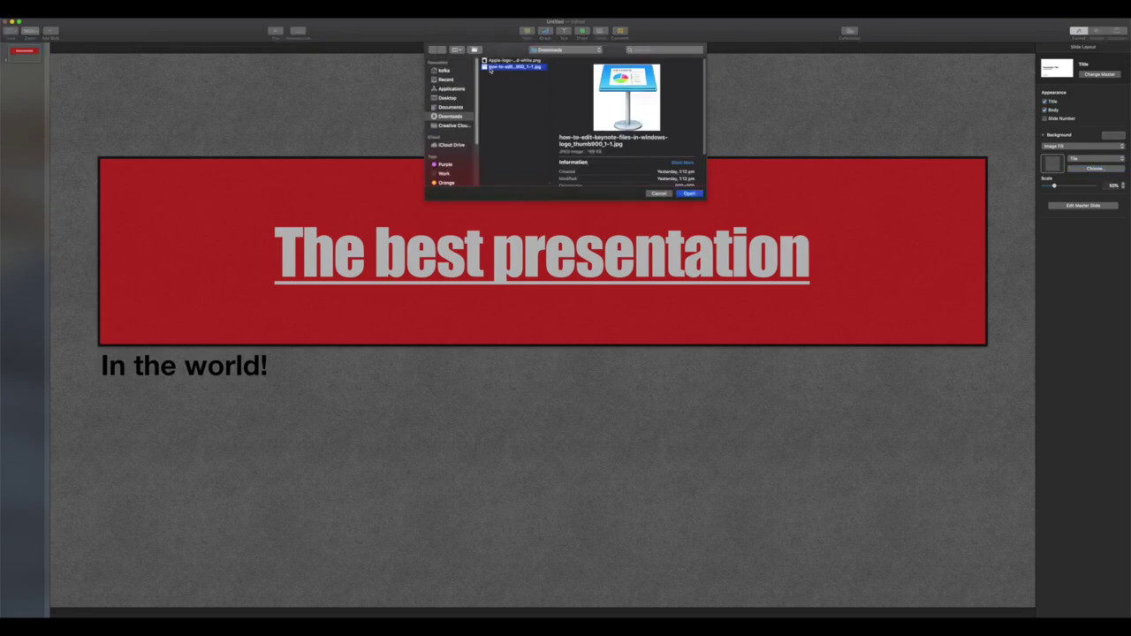
{"action": "left_click", "coordinate": [691, 194]}
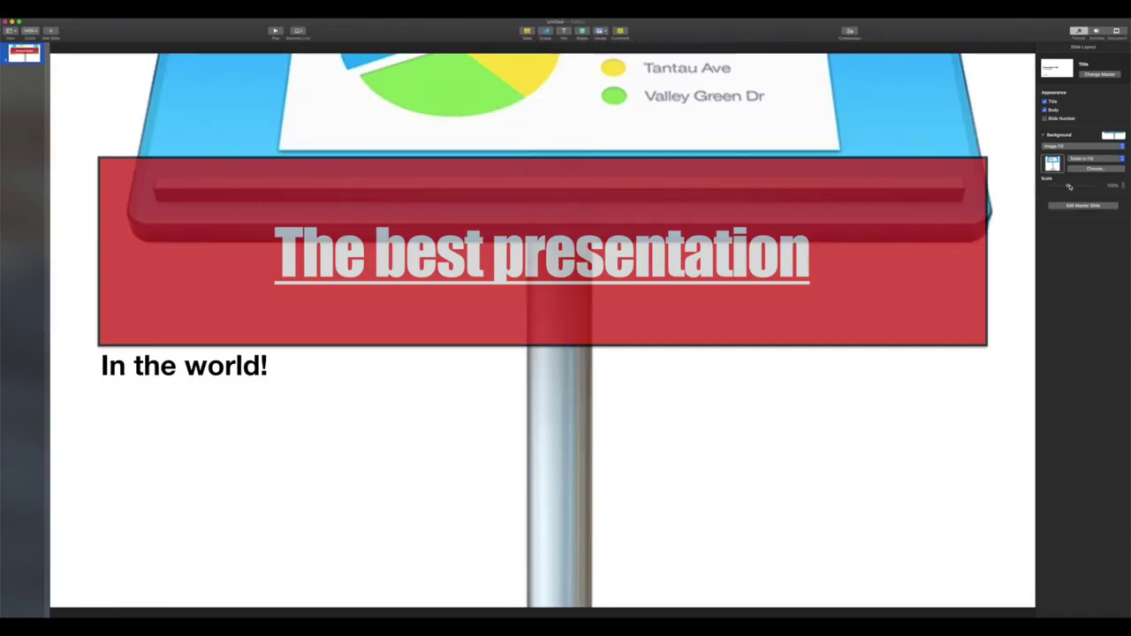
Switch the background fill type to Advanced Image Fill for a tint
{"action": "left_click", "coordinate": [1068, 186]}
{"action": "left_click", "coordinate": [1108, 146]}
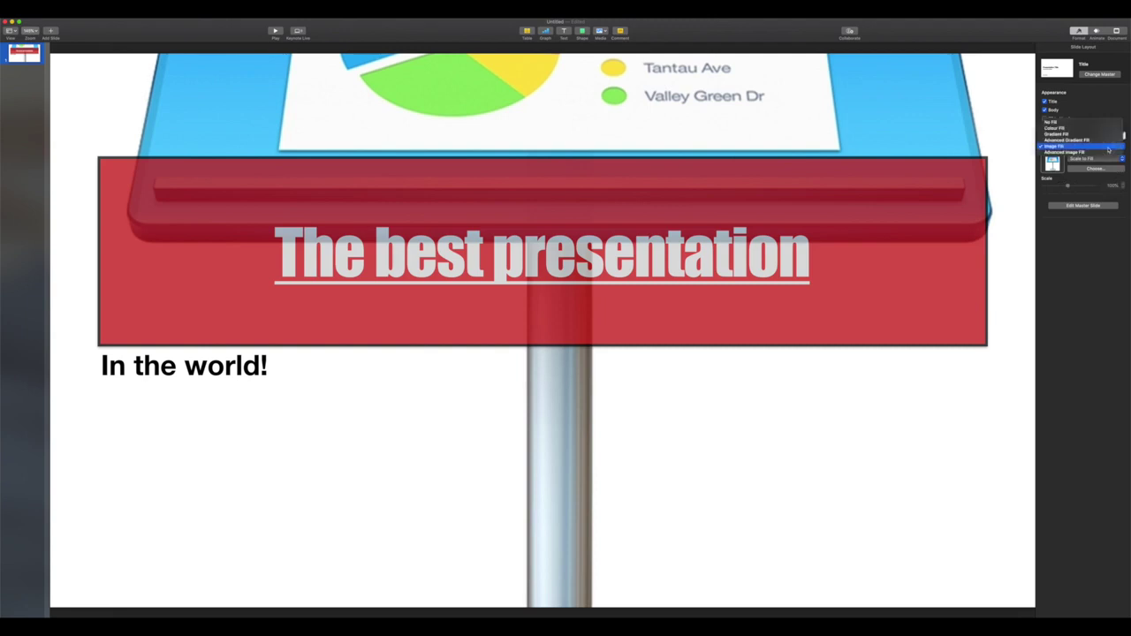
{"action": "left_click", "coordinate": [1104, 153]}
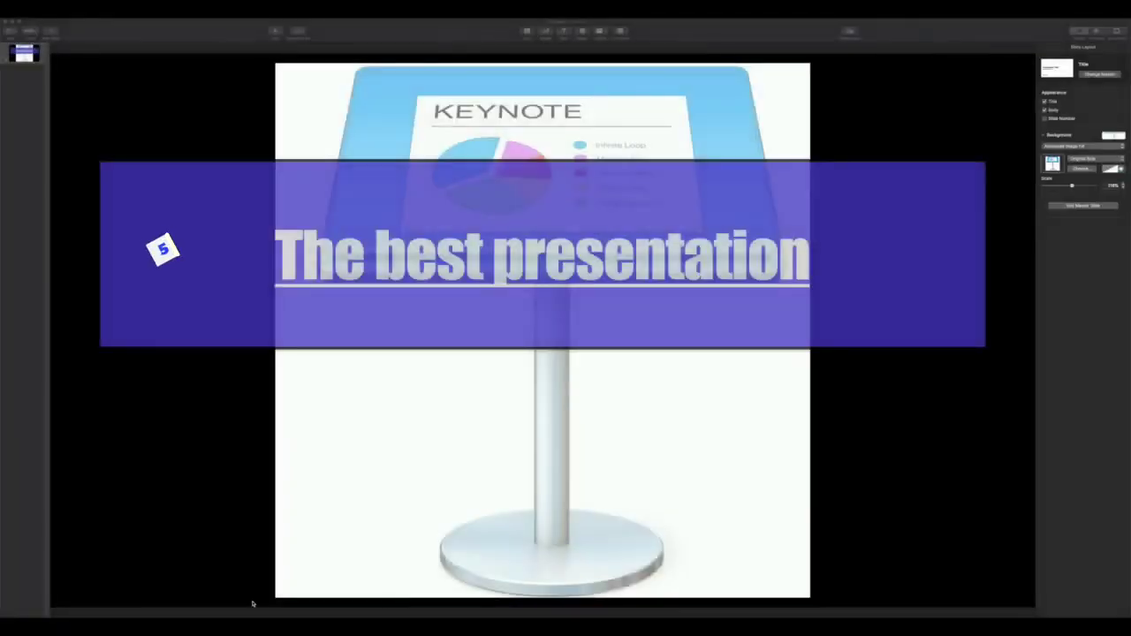
Add a second slide using the Title, Bullets & Photo layout
{"action": "left_click", "coordinate": [48, 35]}
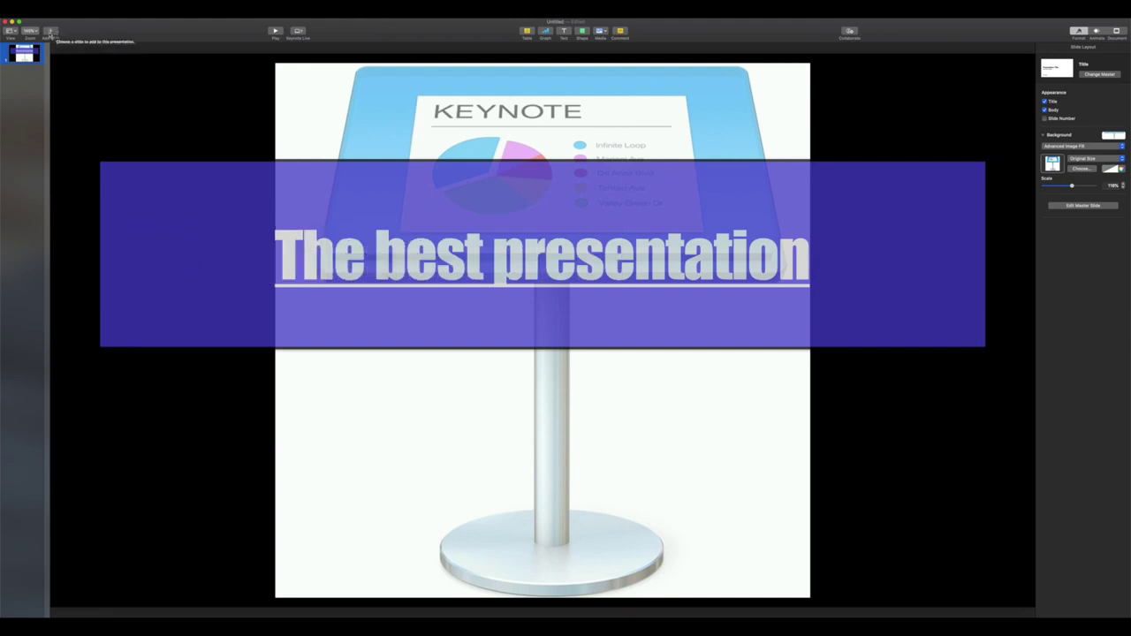
{"action": "left_click", "coordinate": [51, 31]}
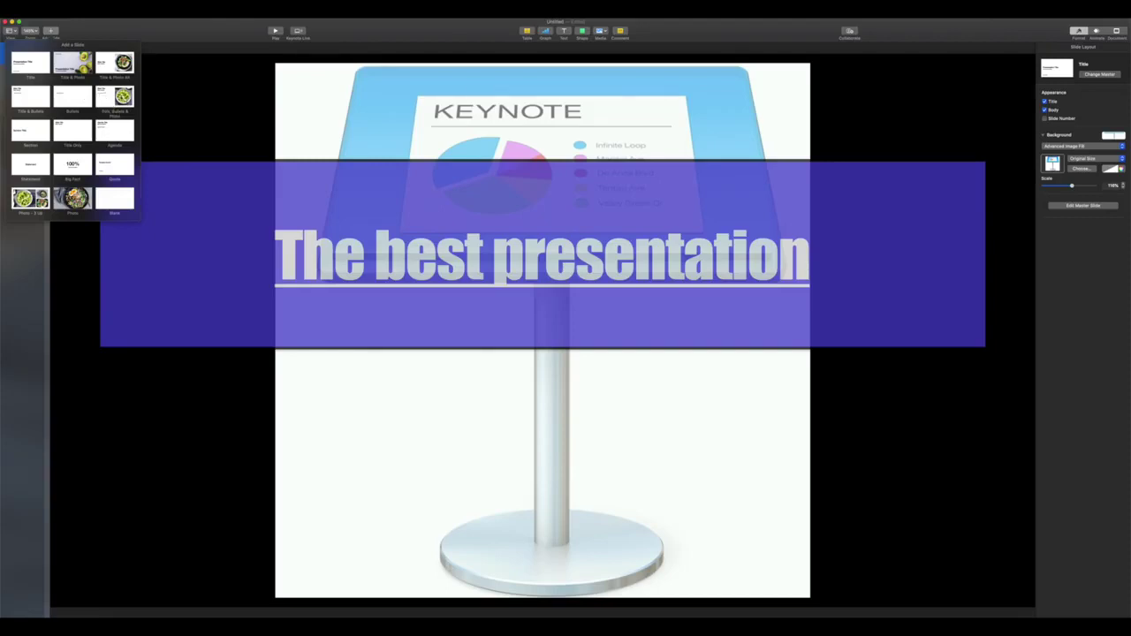
{"action": "left_click", "coordinate": [114, 64]}
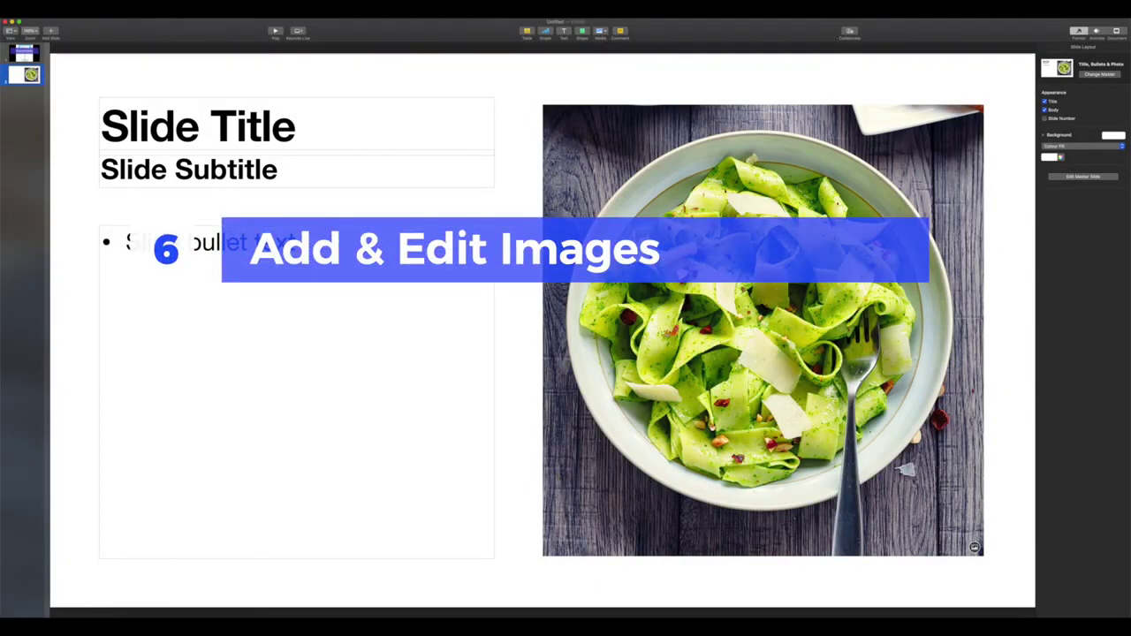
Replace the placeholder bullets with 'Point 1' and 'Point 2', then select the photo
{"action": "left_click", "coordinate": [212, 243]}
{"action": "left_click", "coordinate": [213, 243]}
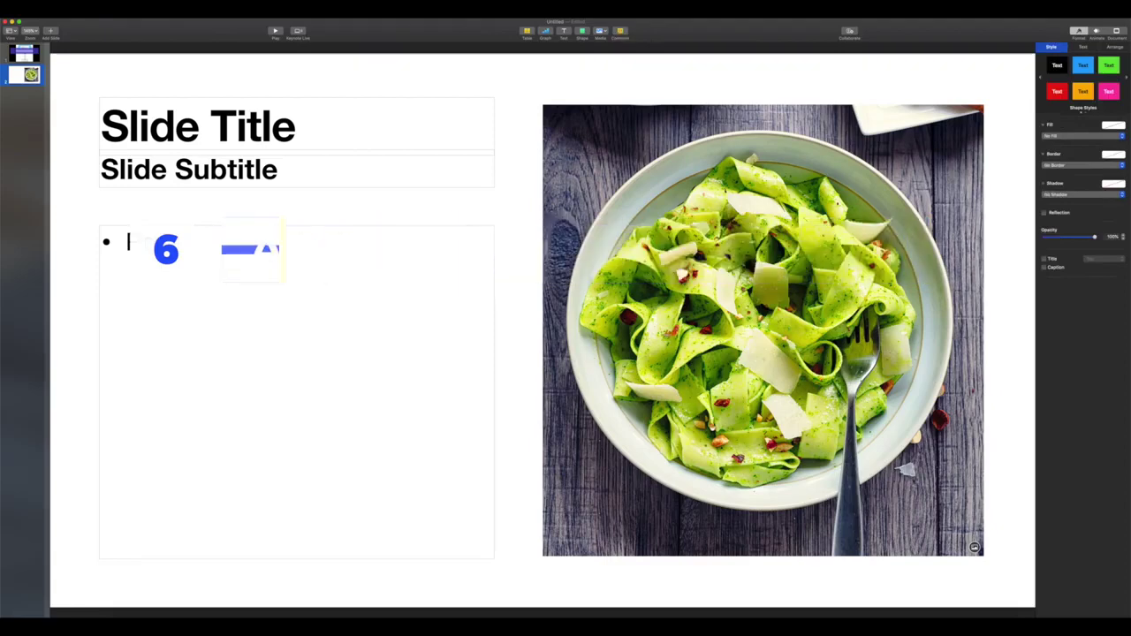
{"action": "type", "text": "Point 1"}
{"action": "key", "text": "Return"}
{"action": "type", "text": "Po"}
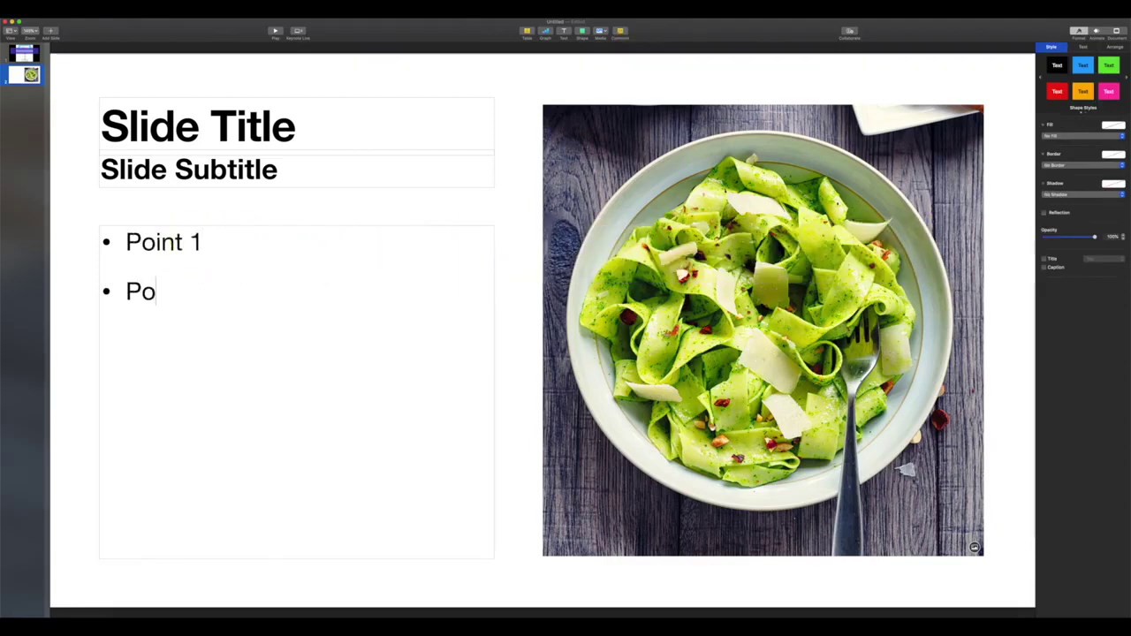
{"action": "type", "text": "int 2"}
{"action": "left_click", "coordinate": [604, 204]}
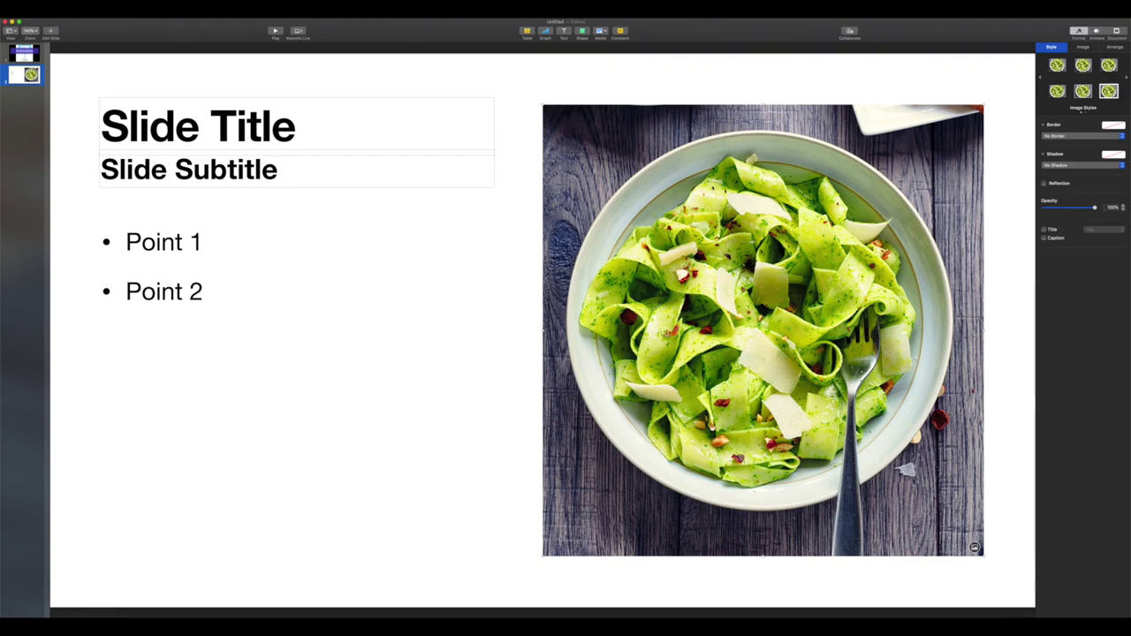
Replace the pasta photo with the Keynote icon JPG image
{"action": "left_click", "coordinate": [1084, 47]}
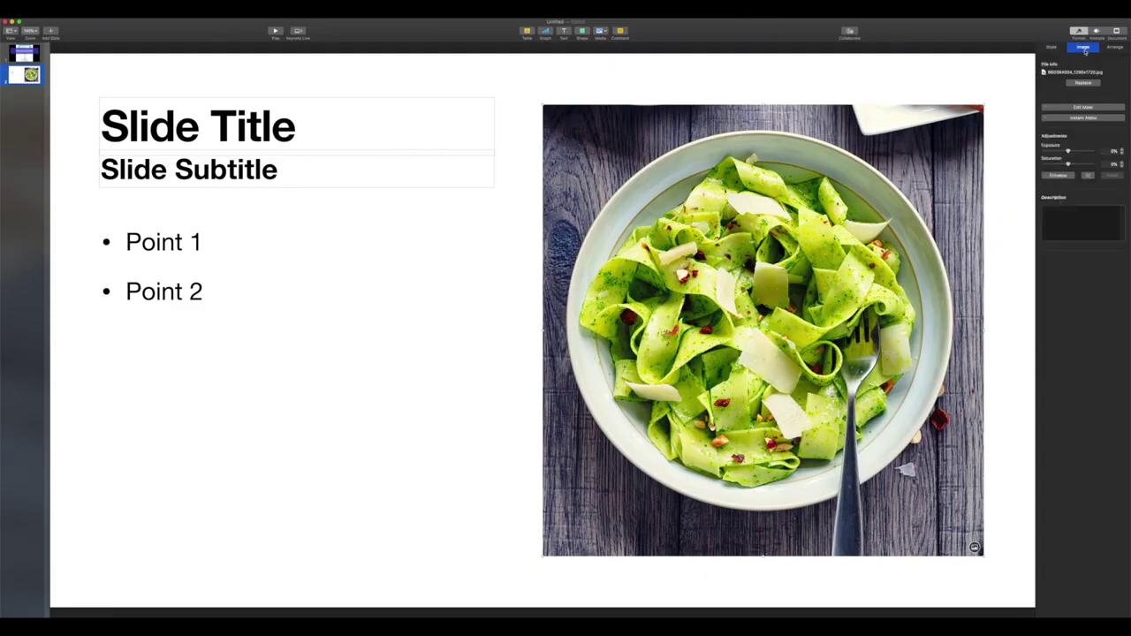
{"action": "left_click", "coordinate": [1083, 83]}
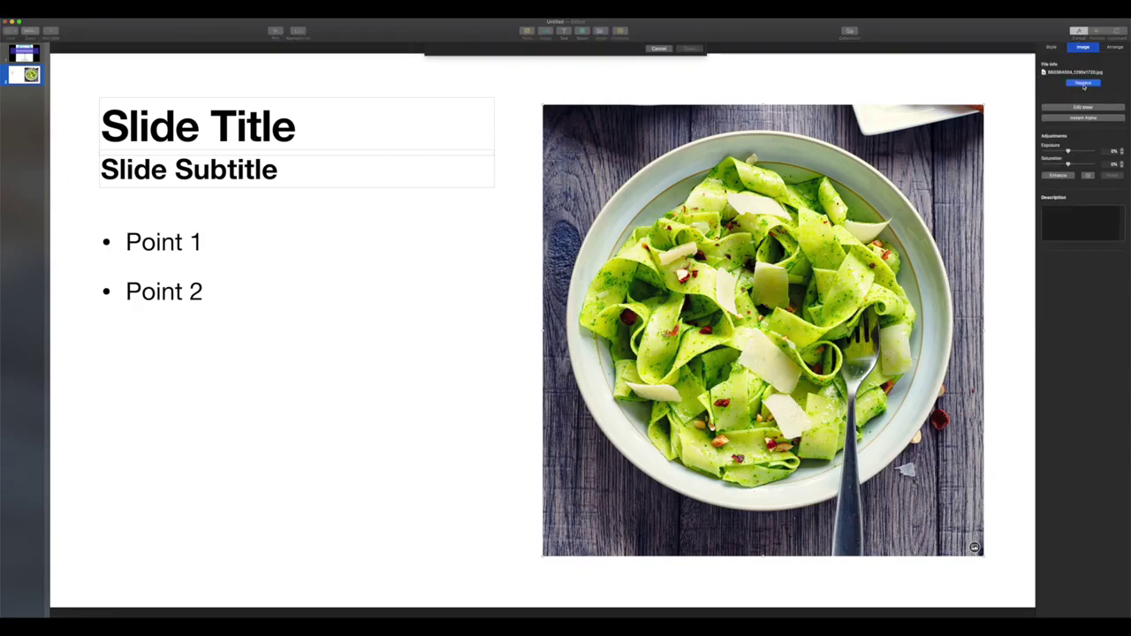
{"action": "left_click", "coordinate": [508, 67]}
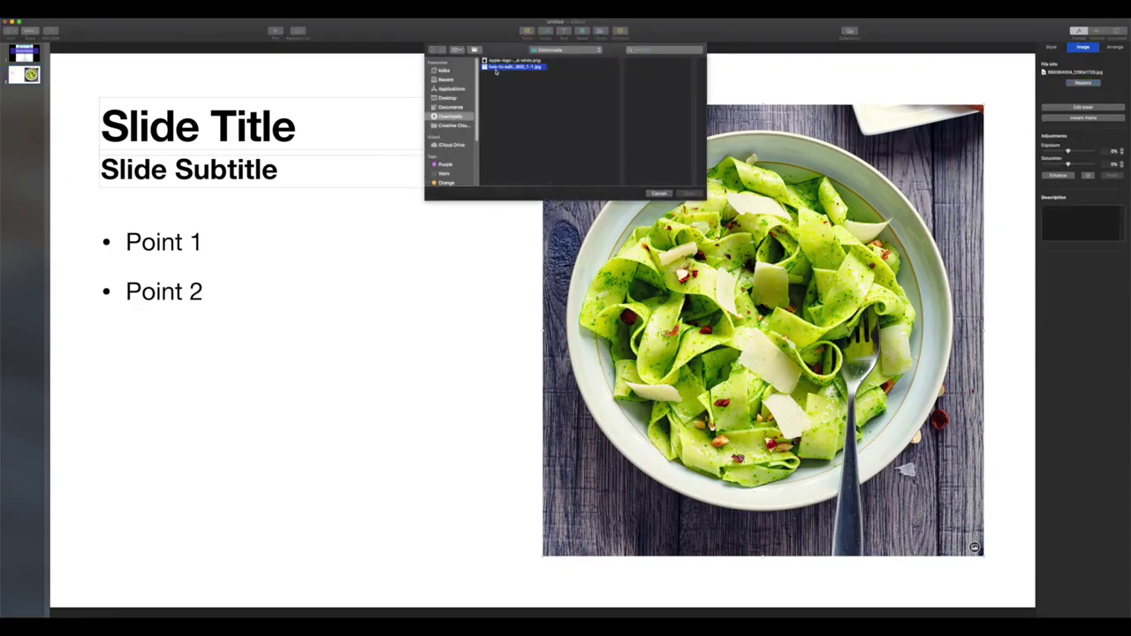
{"action": "left_click", "coordinate": [695, 192]}
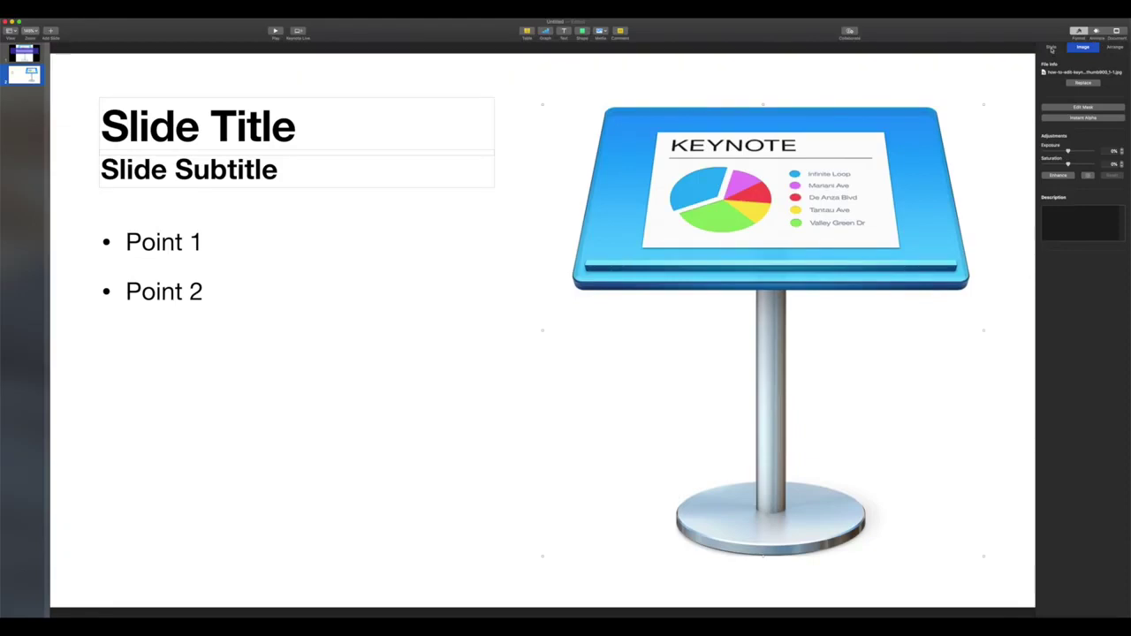
Try a line border and a drop shadow on the Keynote image
{"action": "left_click", "coordinate": [1052, 48]}
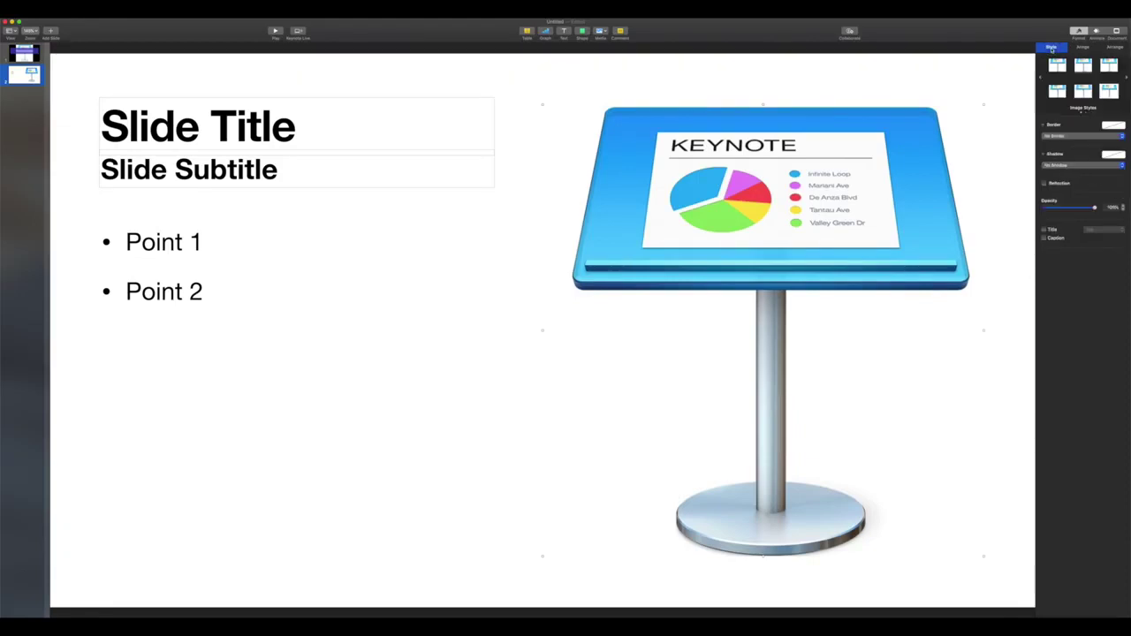
{"action": "left_click", "coordinate": [1060, 137]}
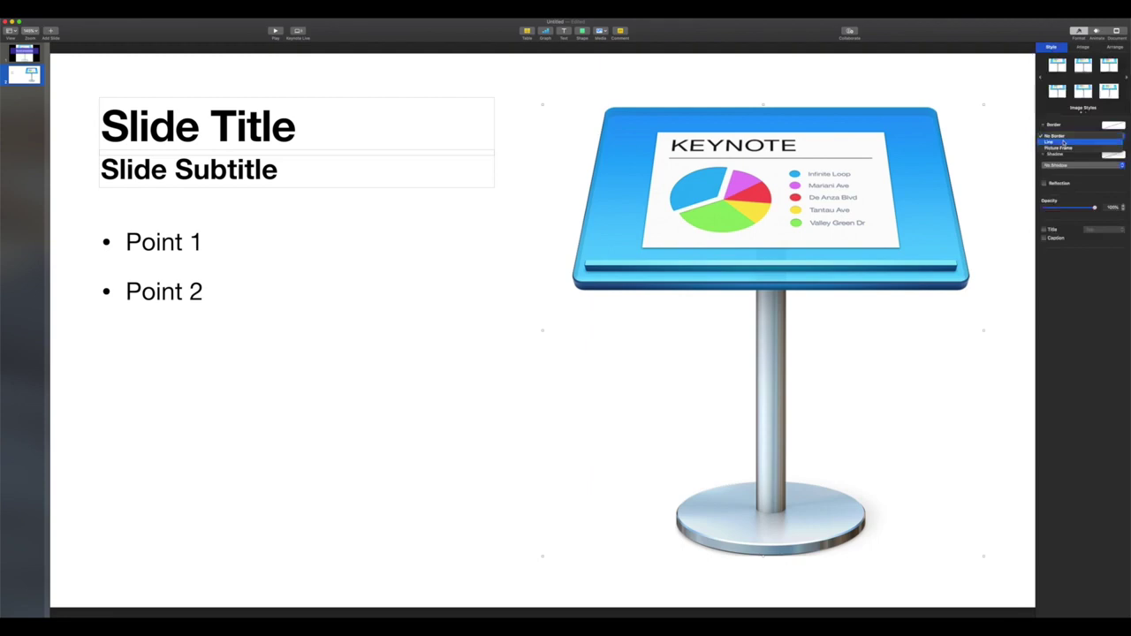
{"action": "left_click", "coordinate": [1063, 143]}
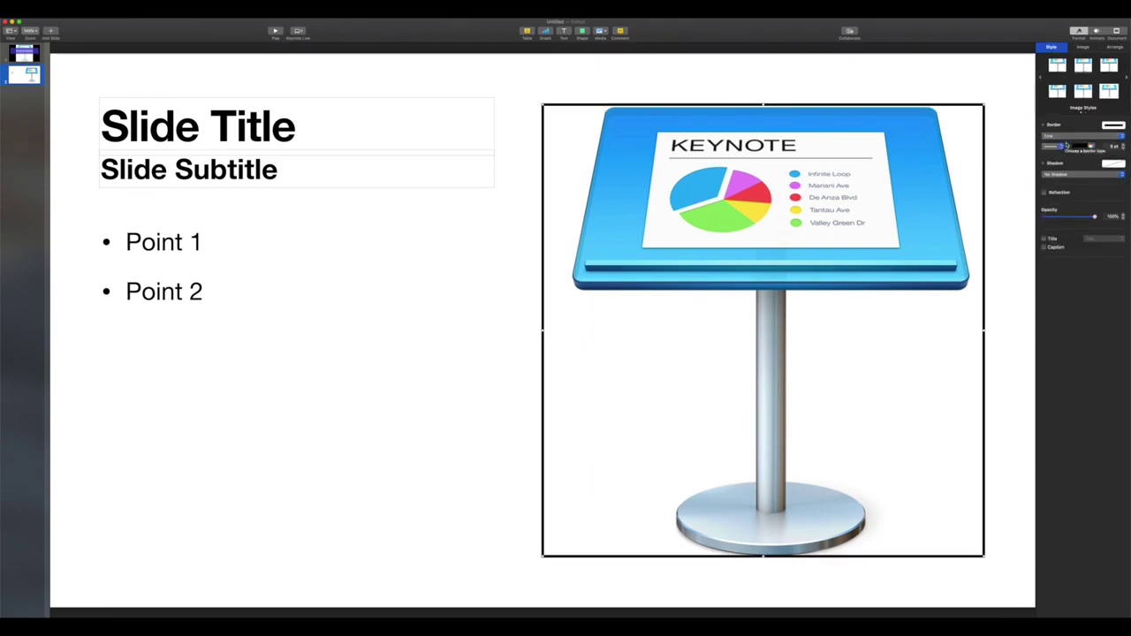
{"action": "left_click", "coordinate": [1075, 175]}
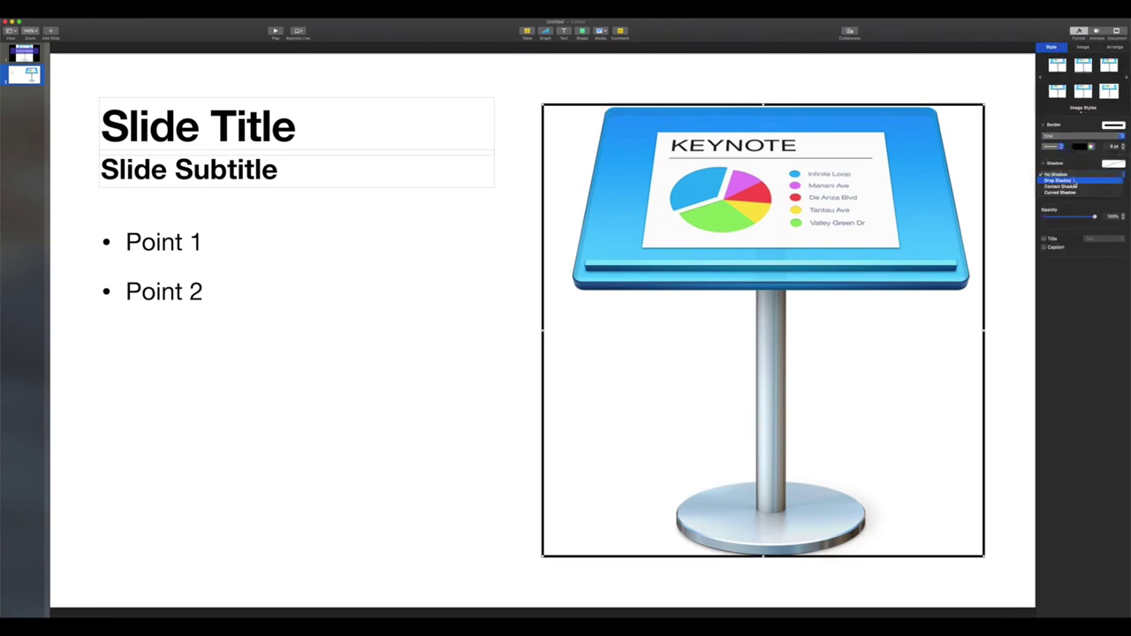
{"action": "left_click", "coordinate": [1074, 181]}
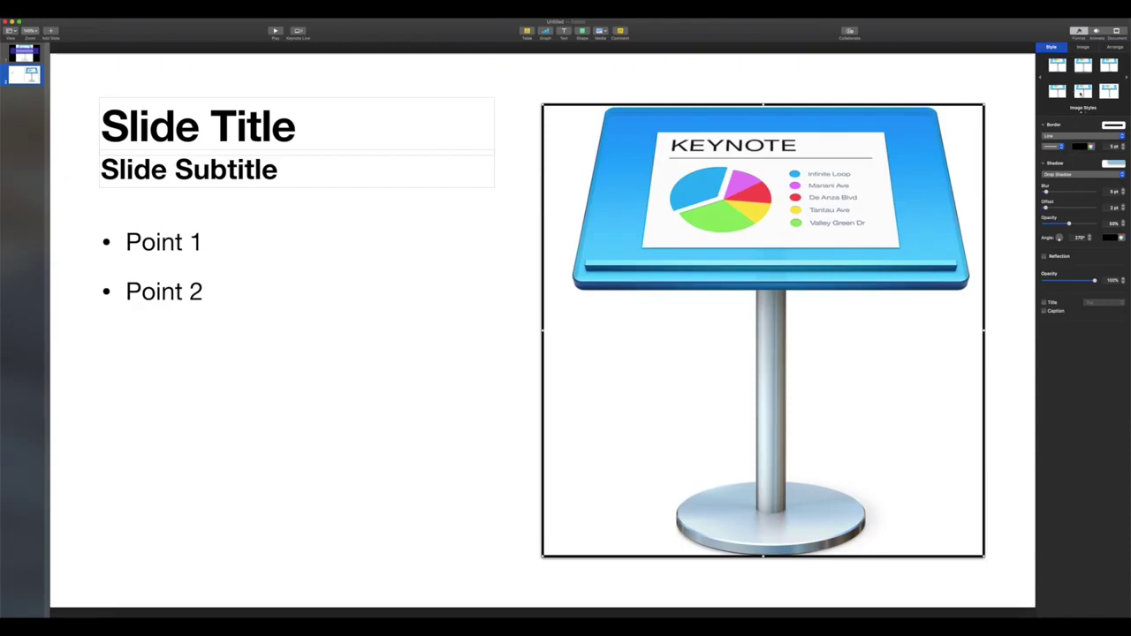
Apply a Picture Frame image style to the Keynote image instead, then deselect it
{"action": "left_click", "coordinate": [1081, 91]}
{"action": "left_click", "coordinate": [1105, 91]}
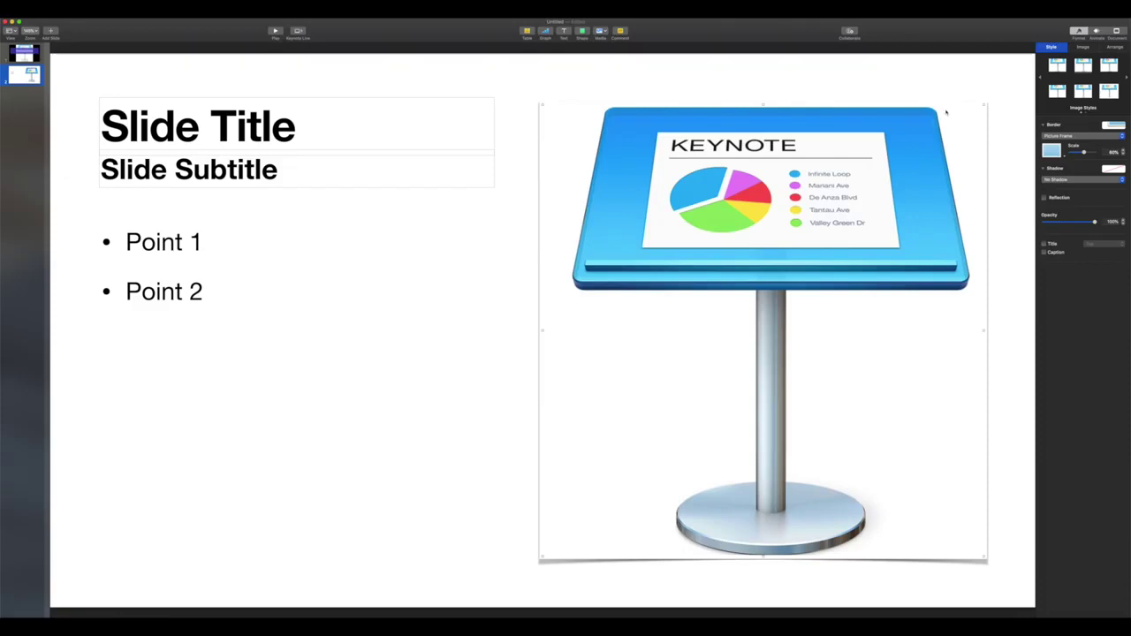
{"action": "left_click", "coordinate": [1114, 47]}
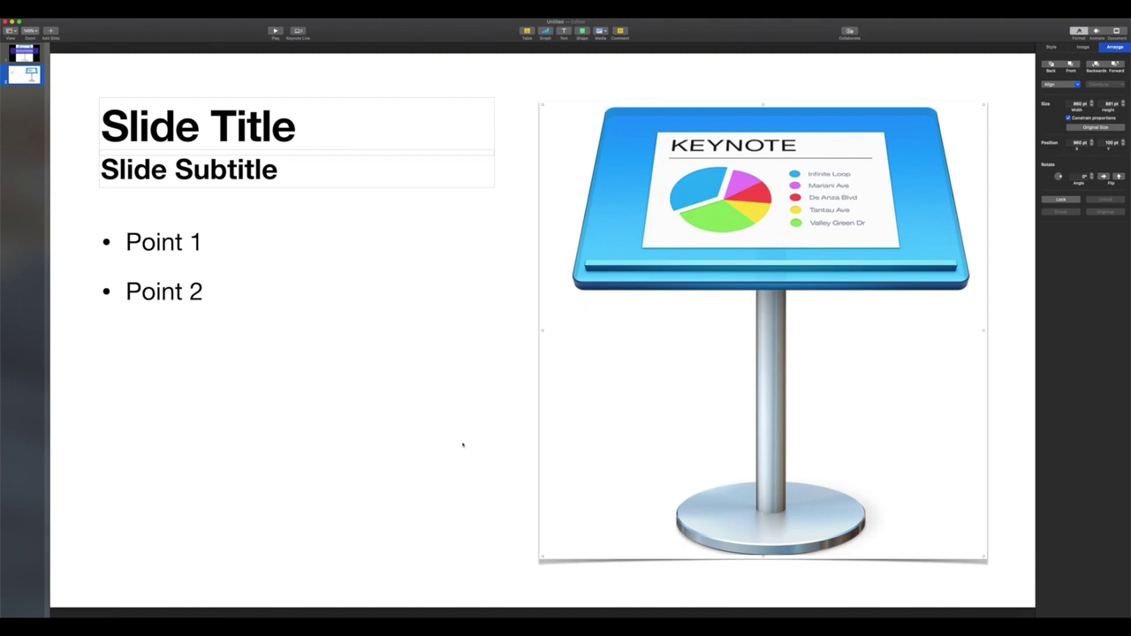
{"action": "left_click", "coordinate": [510, 418]}
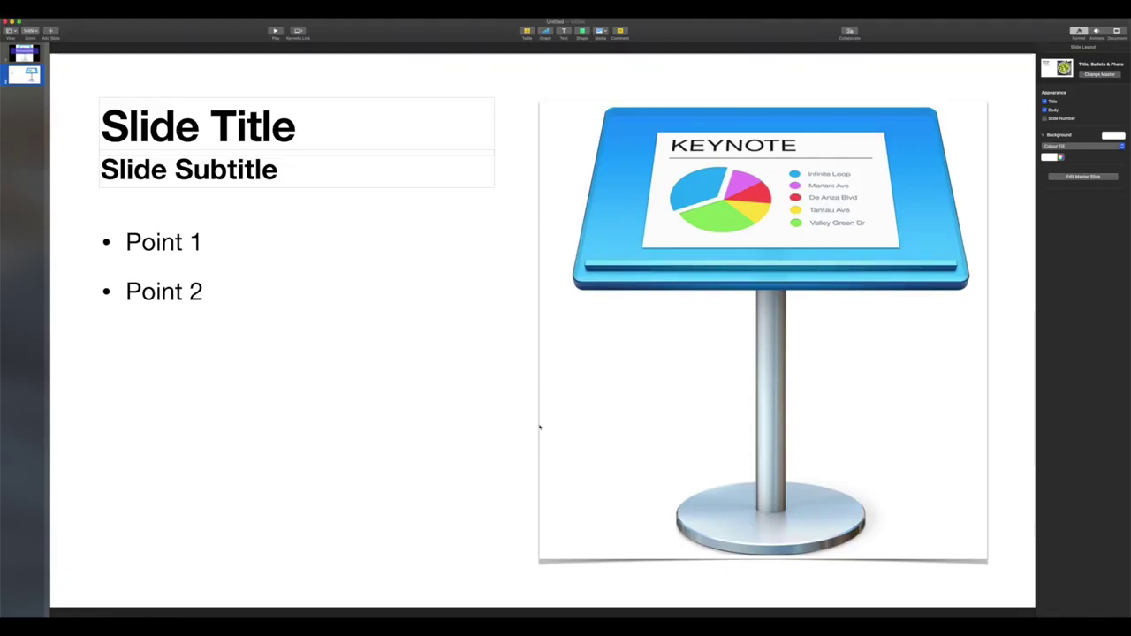
Add the apple logo from Downloads, shrink it below the bullets, and give it a Picture Frame style
{"action": "left_click", "coordinate": [871, 626]}
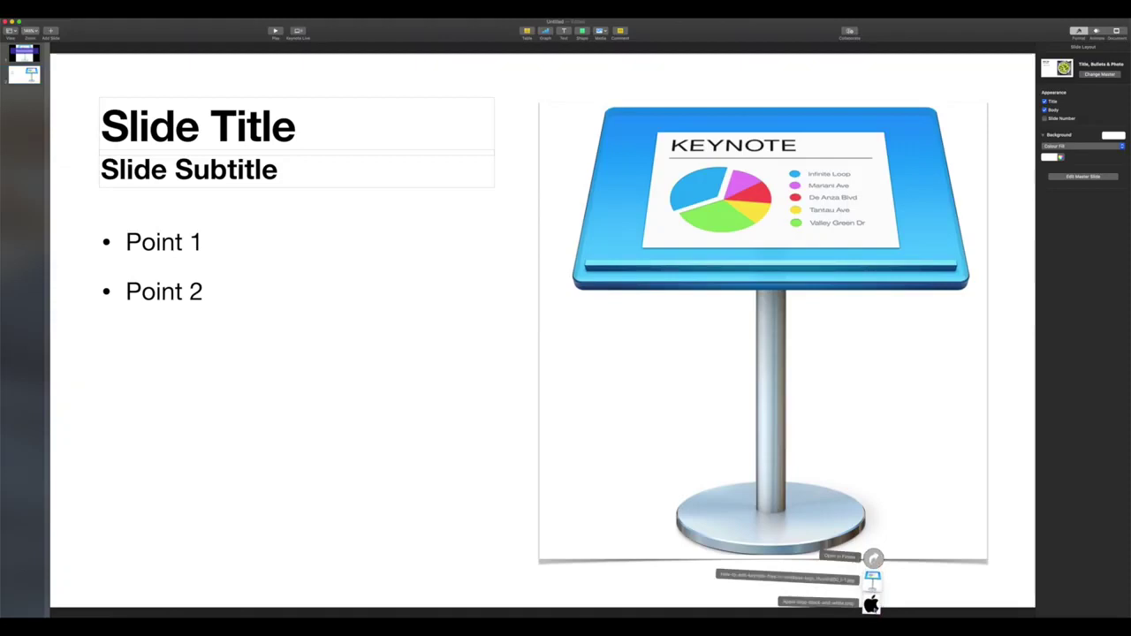
{"action": "left_click", "coordinate": [871, 604]}
{"action": "left_click_drag", "start_coordinate": [872, 603], "coordinate": [399, 421]}
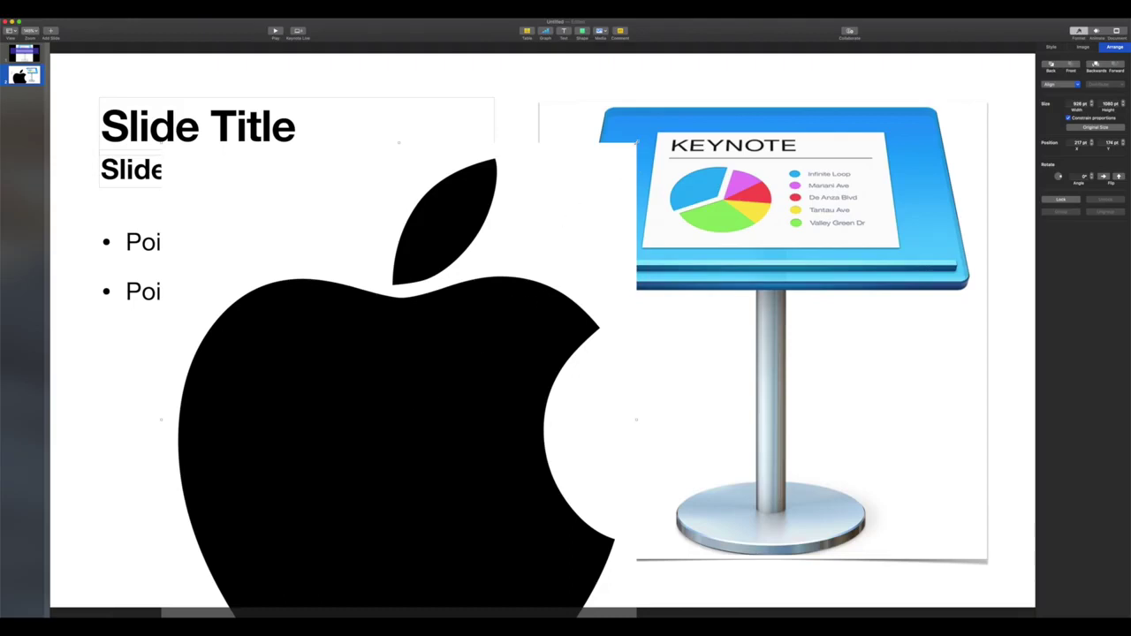
{"action": "left_click_drag", "start_coordinate": [633, 143], "coordinate": [363, 419]}
{"action": "left_click_drag", "start_coordinate": [288, 489], "coordinate": [404, 316]}
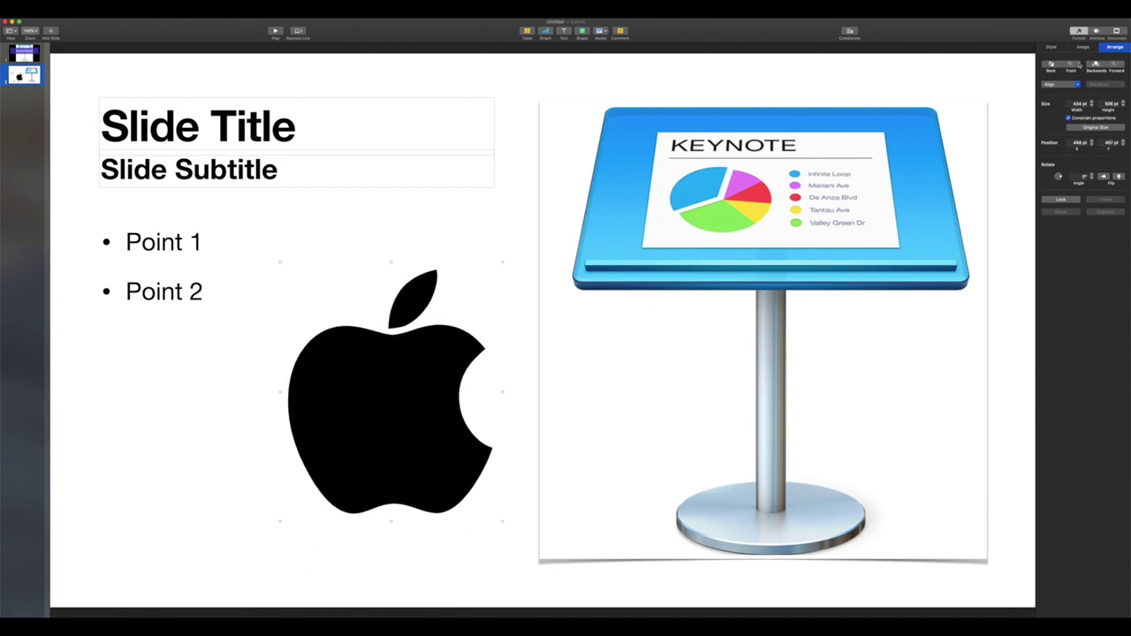
{"action": "left_click", "coordinate": [1051, 47]}
{"action": "left_click", "coordinate": [1108, 92]}
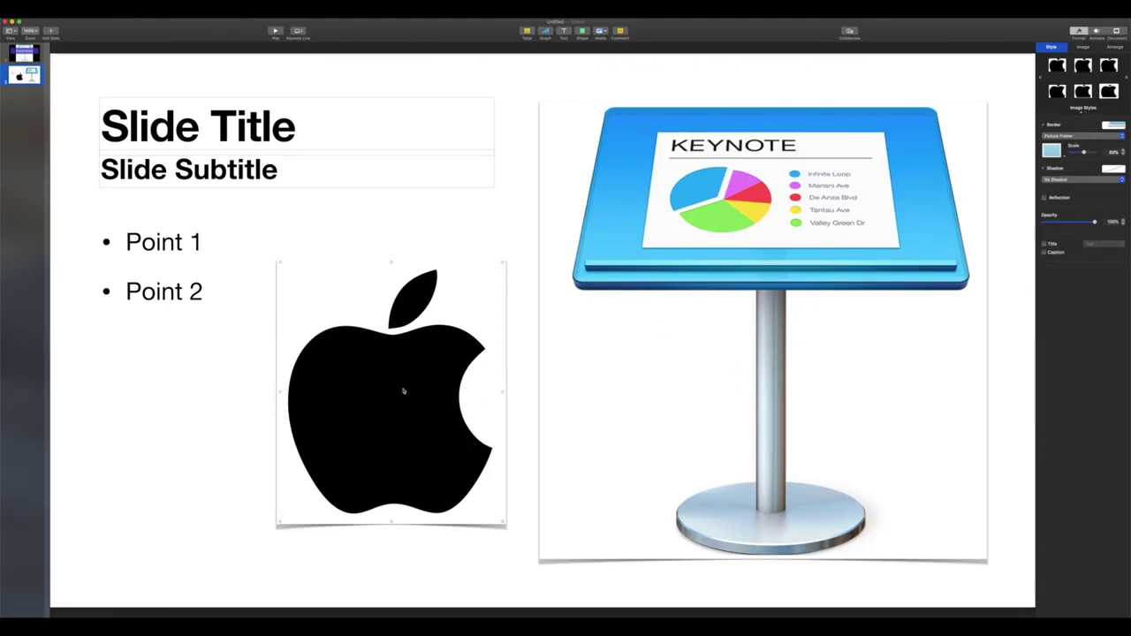
Overlap the Apple logo on the Keynote image's lower-left corner, layered in front
{"action": "left_click_drag", "start_coordinate": [449, 299], "coordinate": [592, 304]}
{"action": "left_click", "coordinate": [1116, 47]}
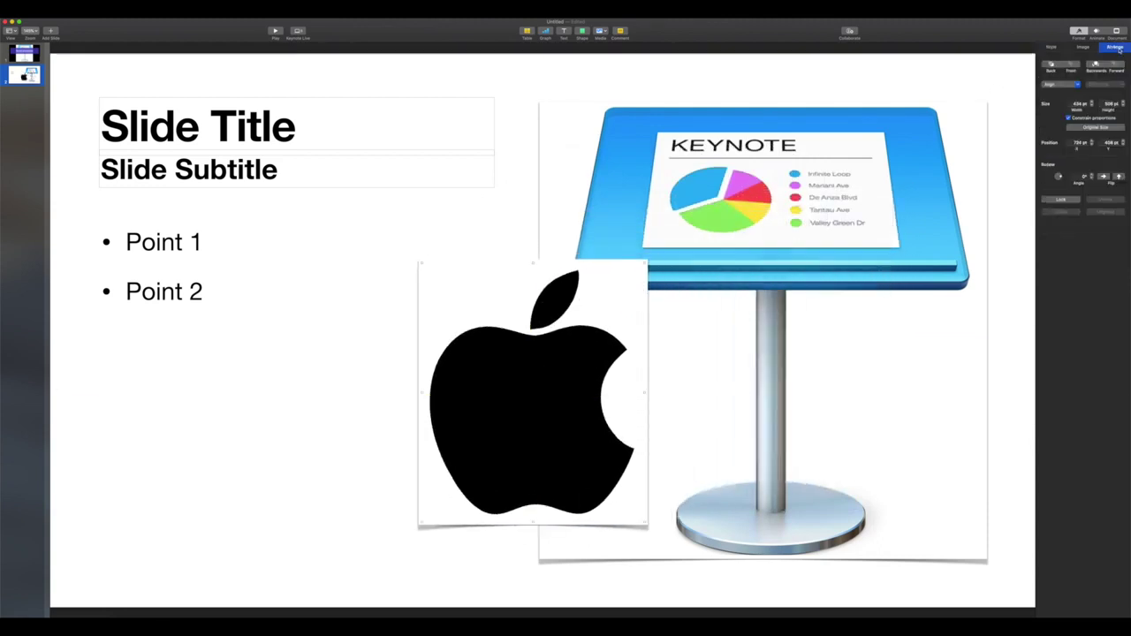
{"action": "left_click", "coordinate": [1050, 65]}
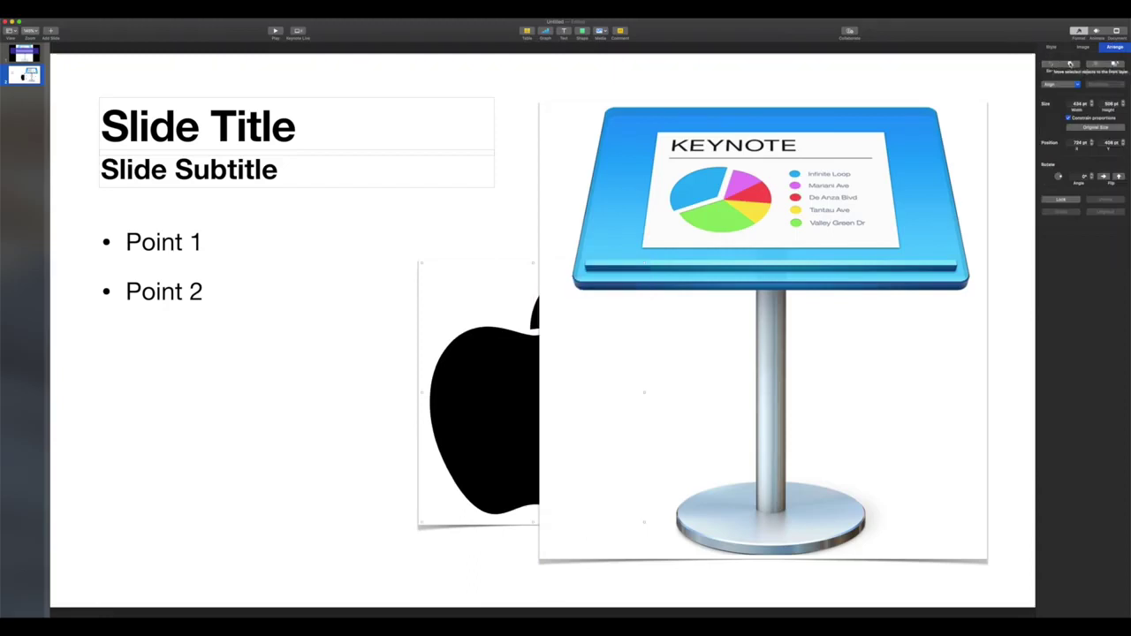
{"action": "left_click", "coordinate": [1070, 65]}
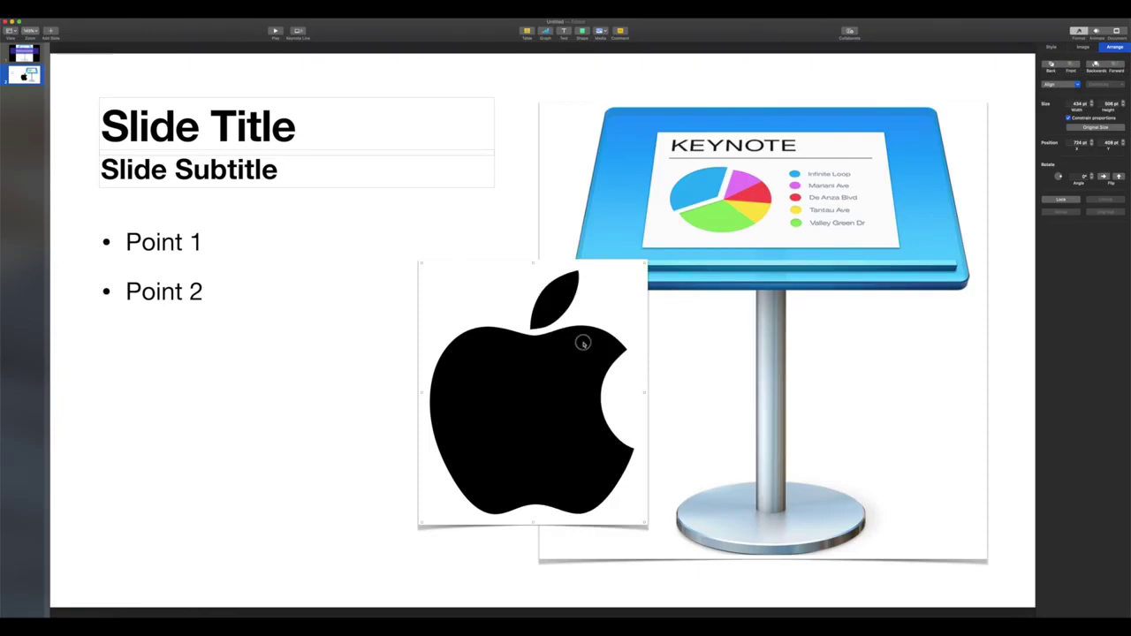
{"action": "left_click_drag", "start_coordinate": [584, 343], "coordinate": [596, 398]}
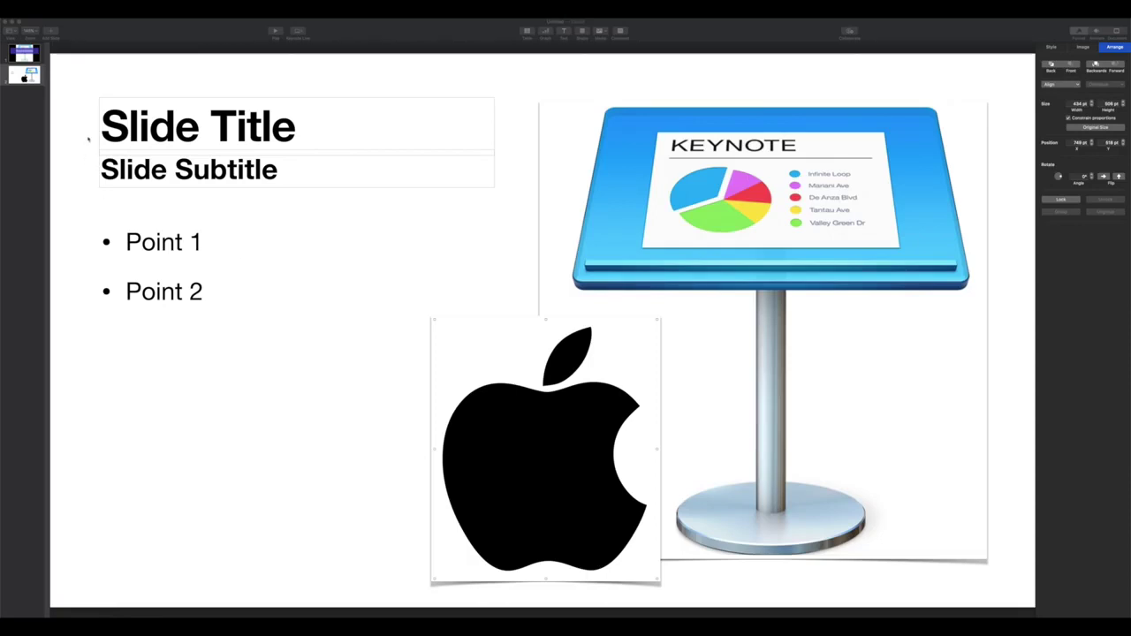
{"action": "left_click", "coordinate": [18, 78]}
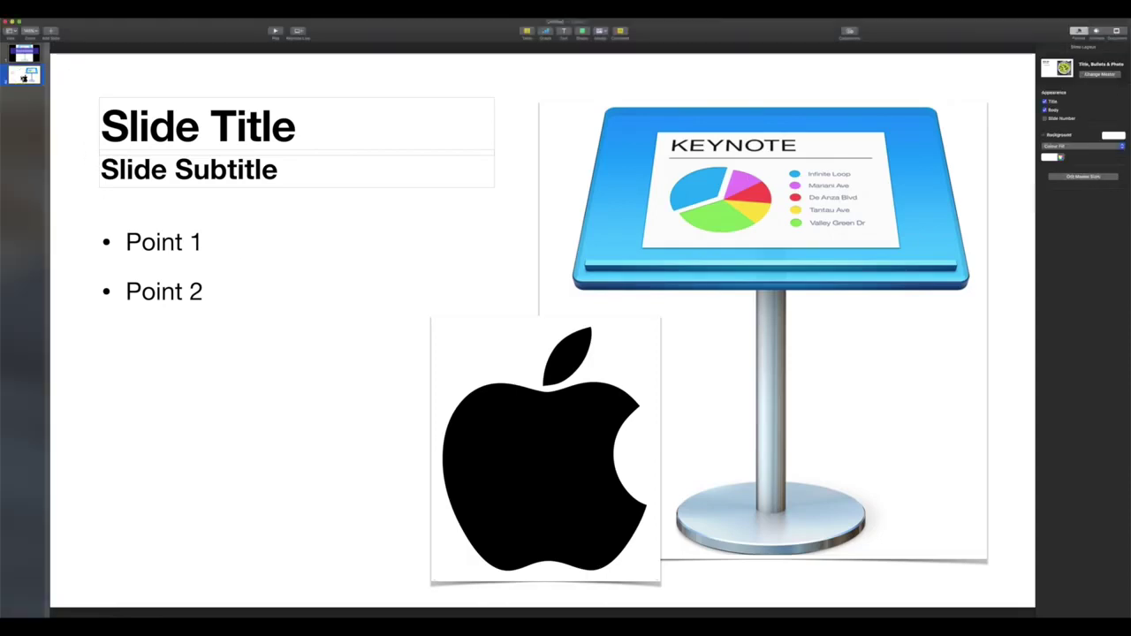
Duplicate slide 2 to create a third slide
{"action": "right_click", "coordinate": [30, 78]}
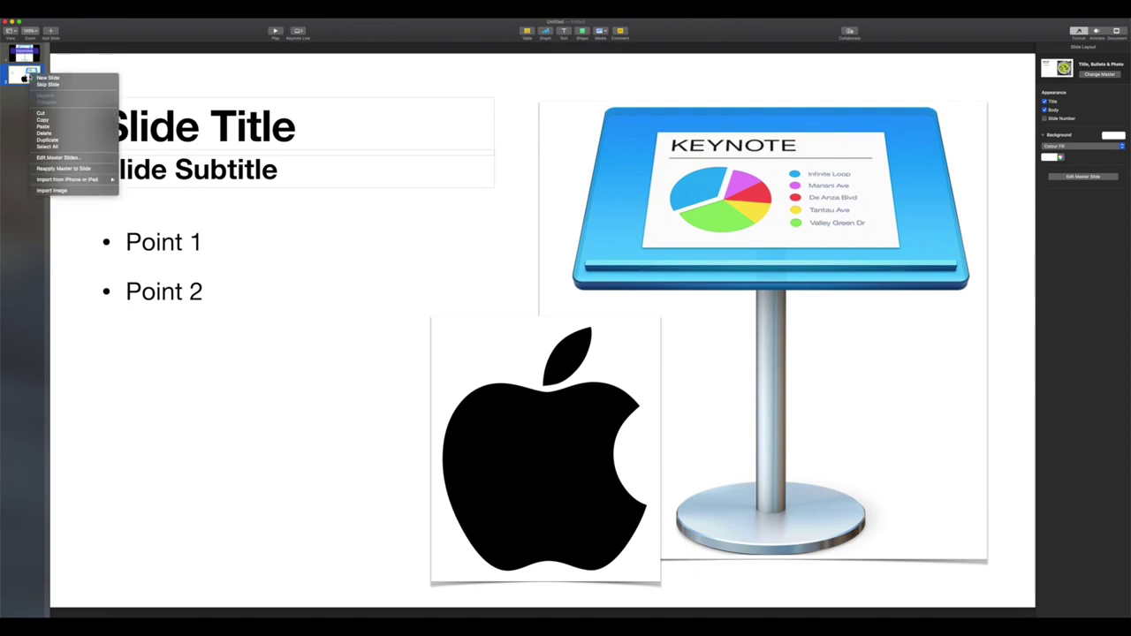
{"action": "left_click", "coordinate": [48, 140]}
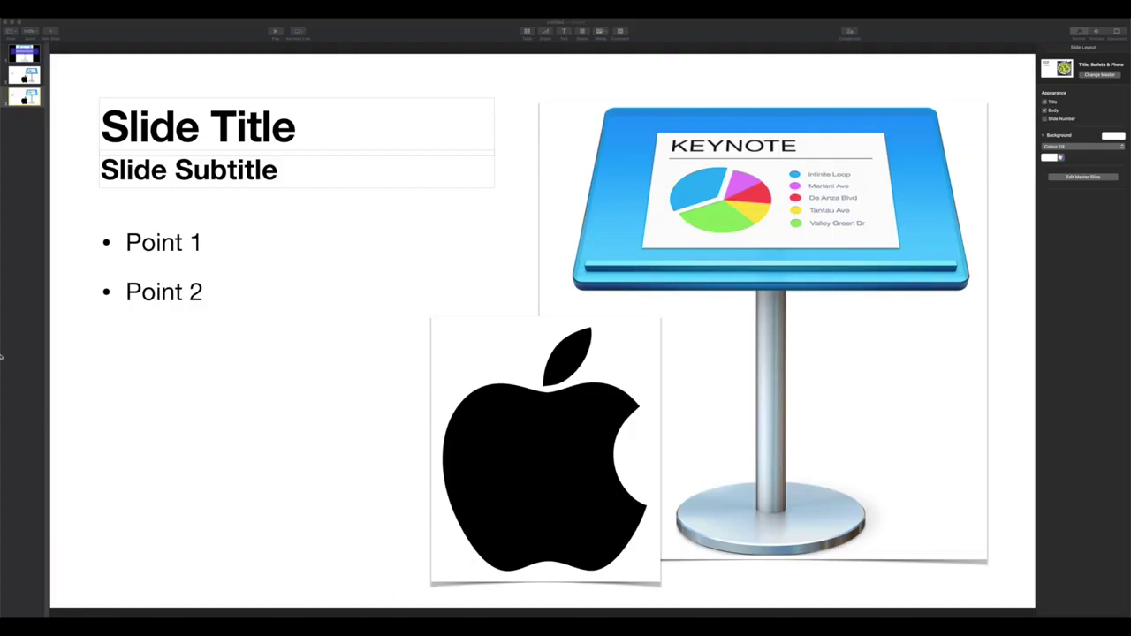
{"action": "left_click", "coordinate": [24, 55]}
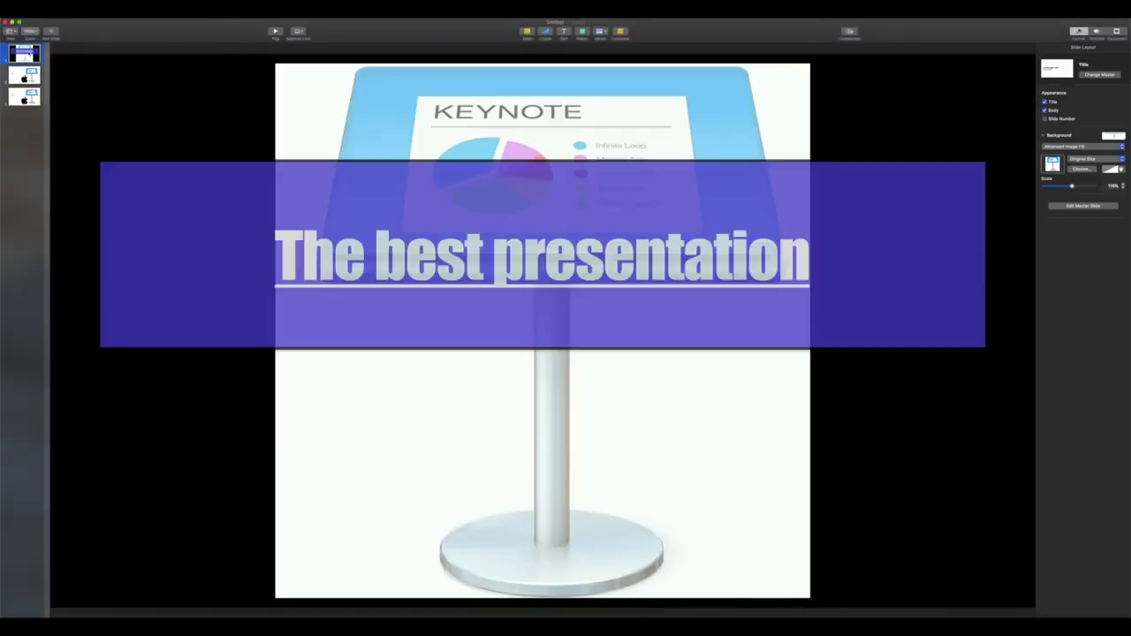
{"action": "left_click", "coordinate": [275, 39]}
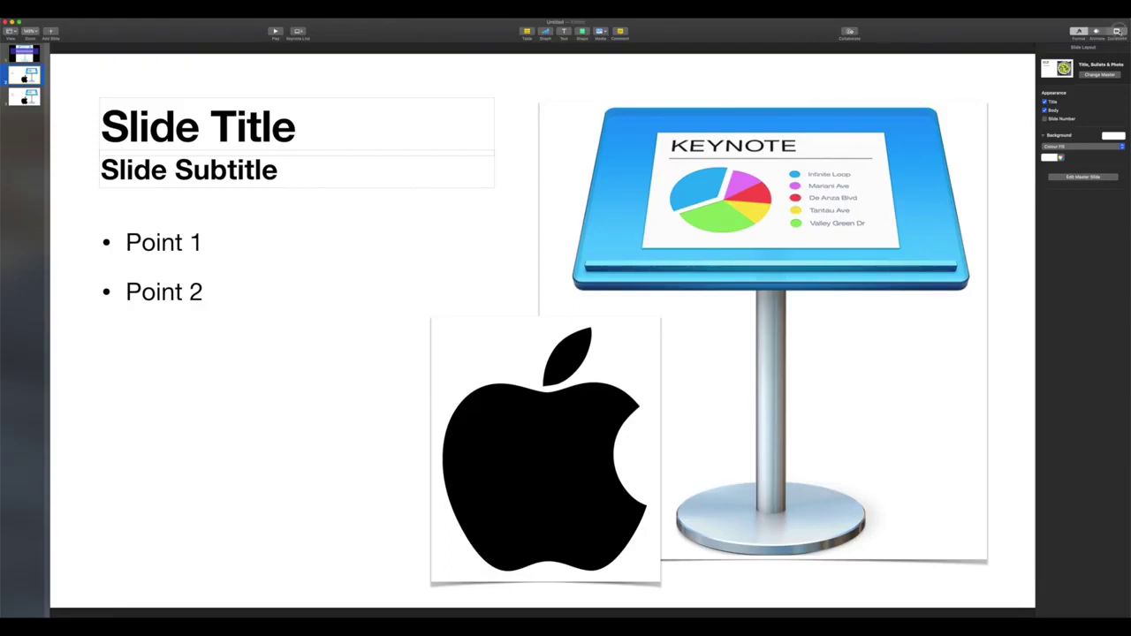
Change the presentation theme to Gradient from the theme chooser
{"action": "left_click", "coordinate": [1118, 32]}
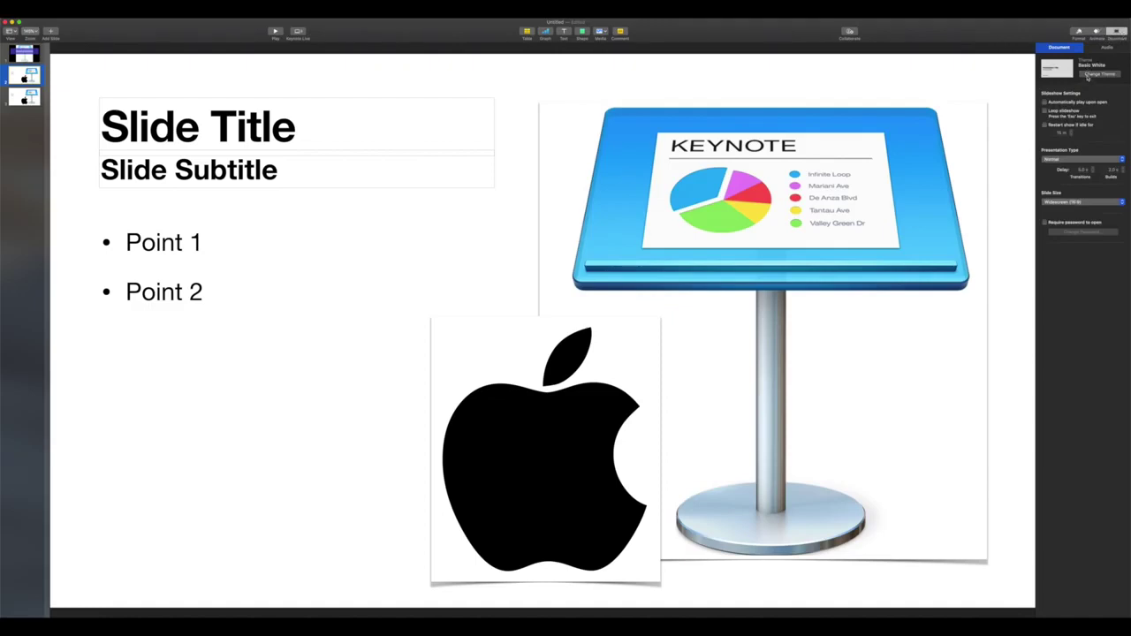
{"action": "left_click", "coordinate": [1088, 77]}
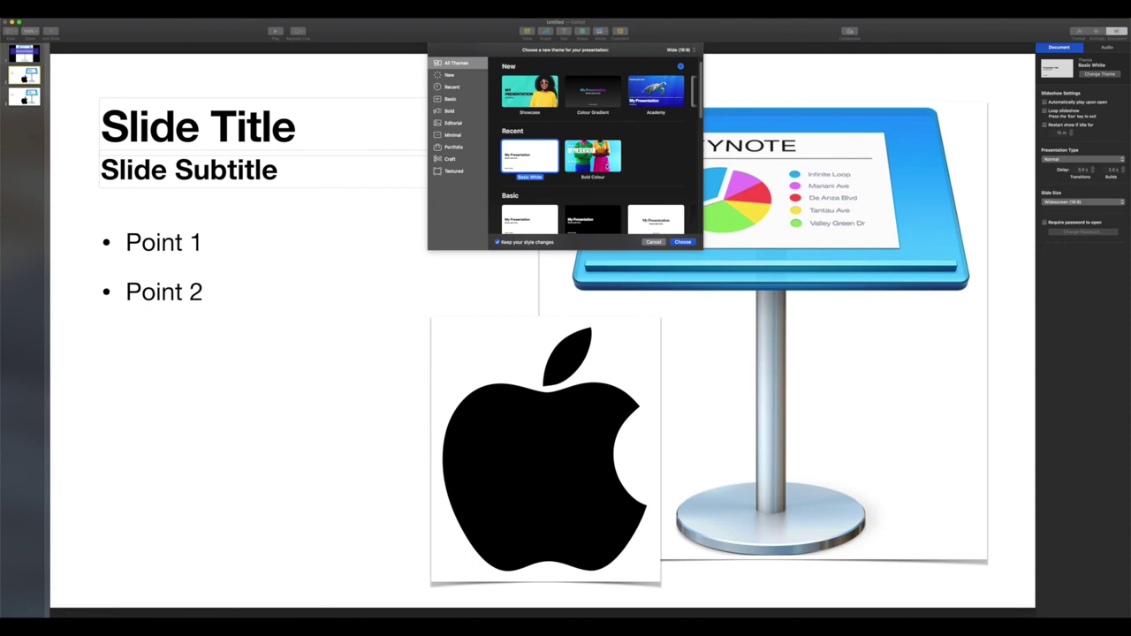
{"action": "scroll", "coordinate": [607, 166], "scroll_direction": "down", "scroll_amount": 1}
{"action": "scroll", "coordinate": [607, 166], "scroll_direction": "down", "scroll_amount": 2}
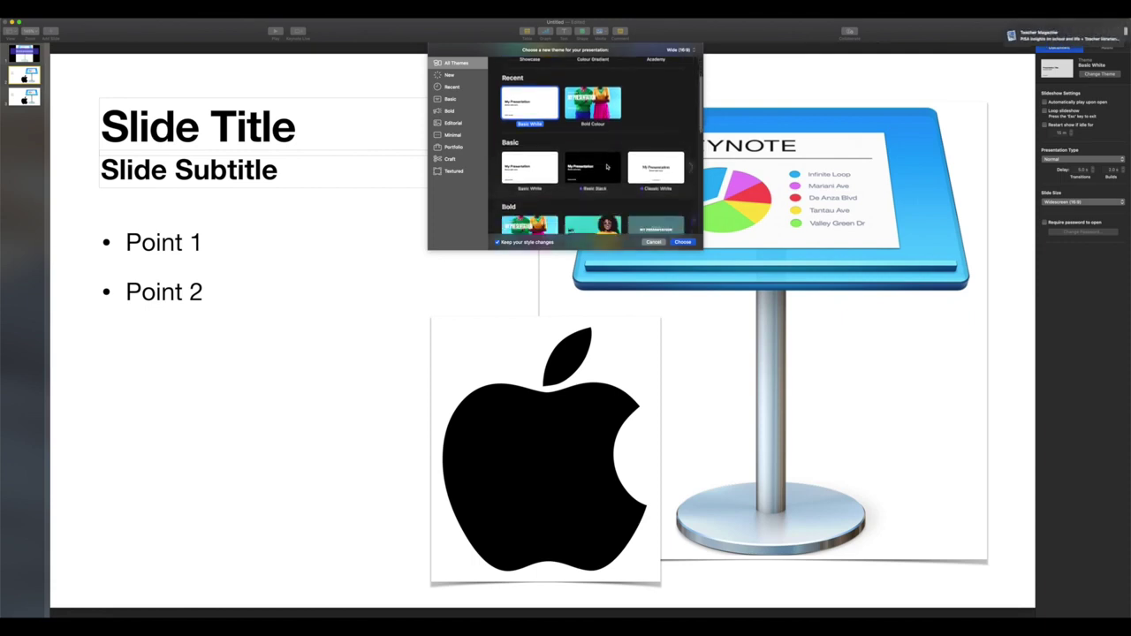
{"action": "scroll", "coordinate": [607, 167], "scroll_direction": "down", "scroll_amount": 4}
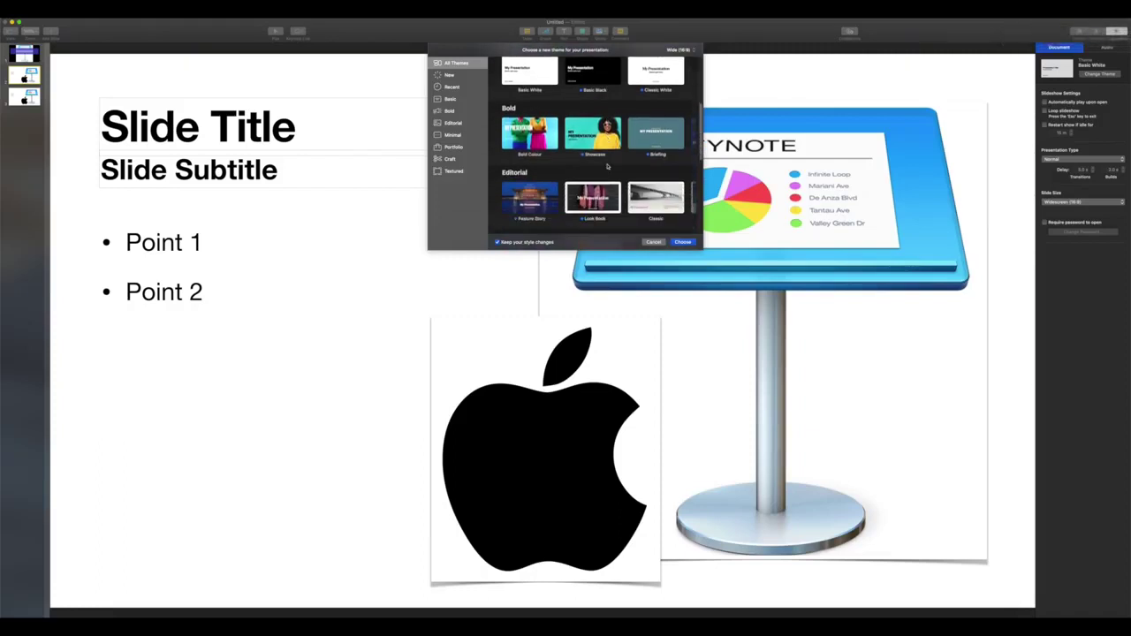
{"action": "scroll", "coordinate": [607, 166], "scroll_direction": "down", "scroll_amount": 3}
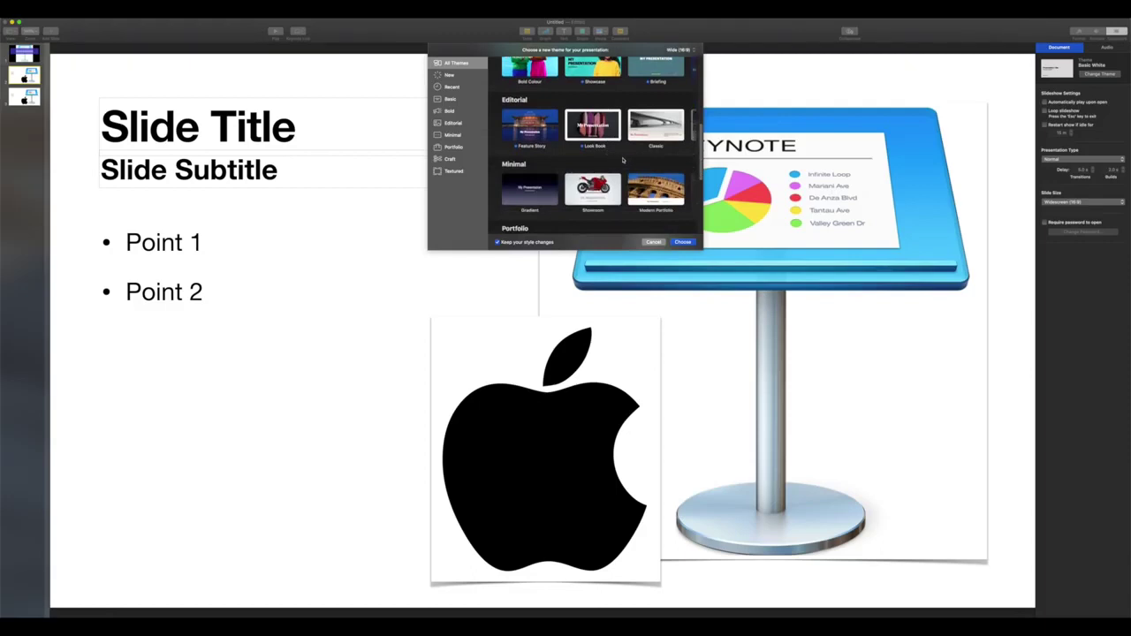
{"action": "scroll", "coordinate": [584, 168], "scroll_direction": "down", "scroll_amount": 1}
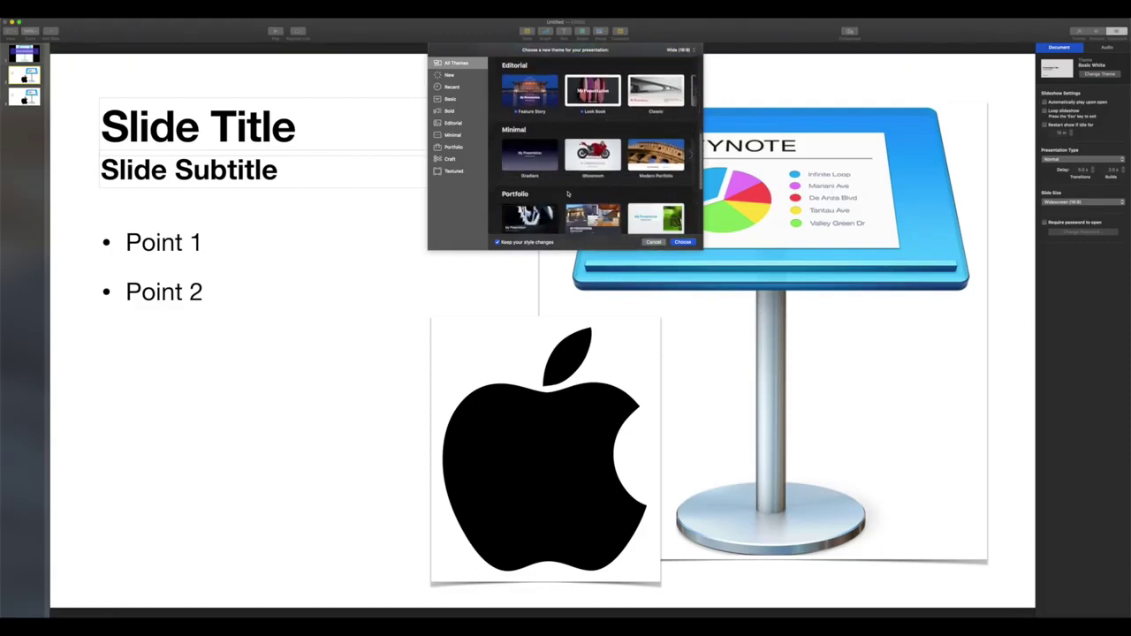
{"action": "left_click", "coordinate": [531, 162]}
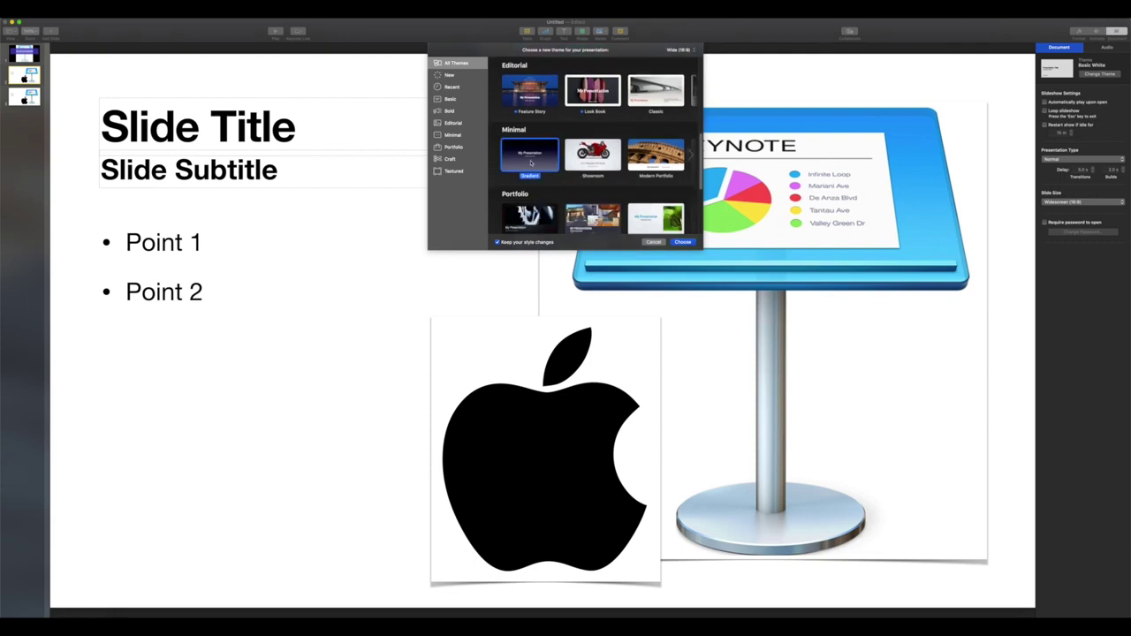
{"action": "left_click", "coordinate": [683, 242]}
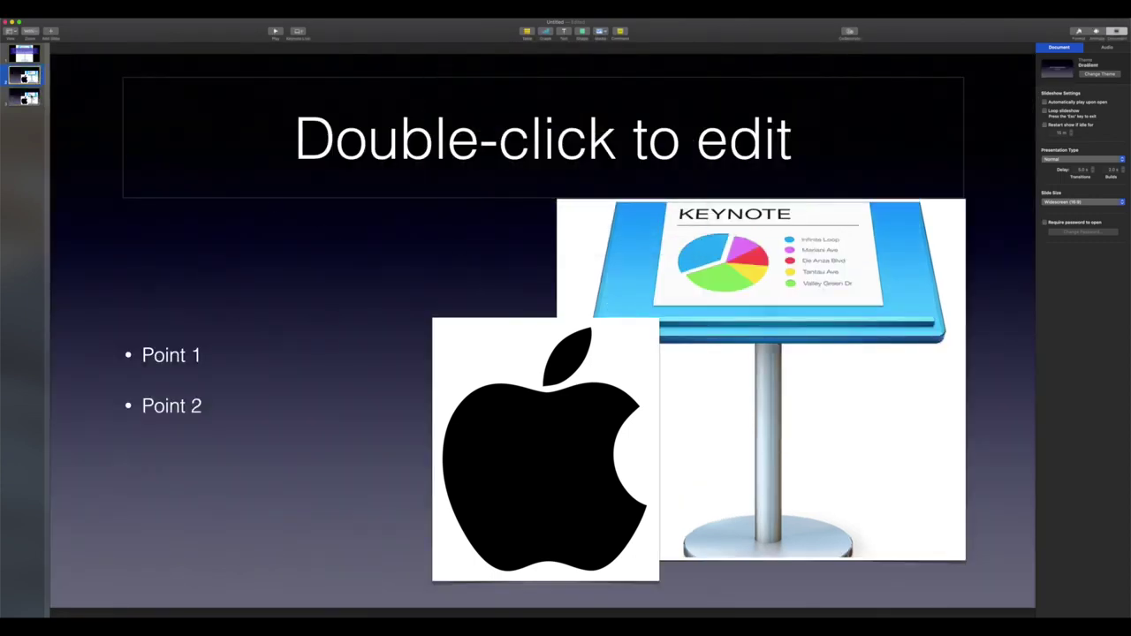
Step through the slides to review the Gradient theme
{"action": "key", "text": "Down"}
{"action": "key", "text": "Up"}
{"action": "key", "text": "Up"}
{"action": "key", "text": "Down"}
{"action": "key", "text": "Down"}
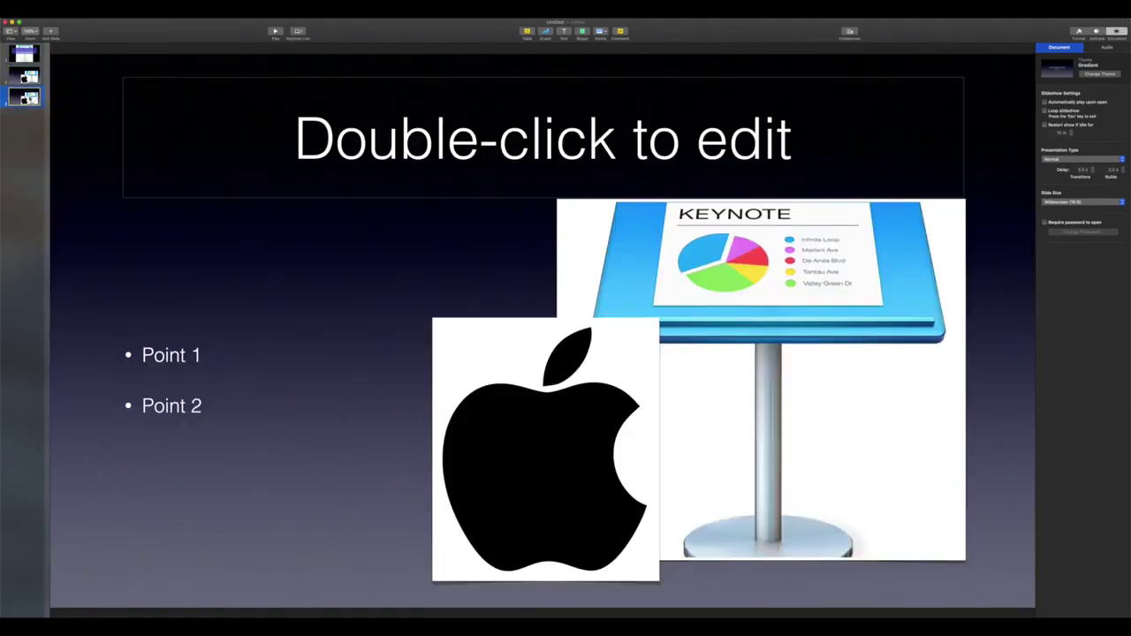